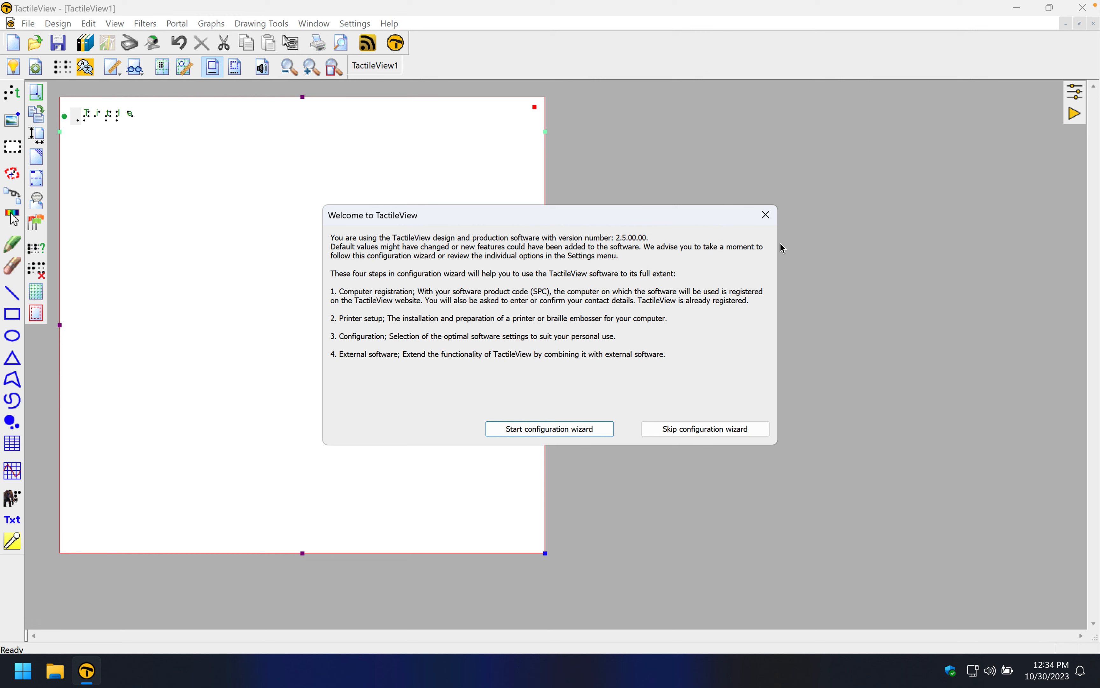
# Close the welcome dialog, relaunch the Configuration Wizard from the help menu and start it
pyautogui.click(768, 216)
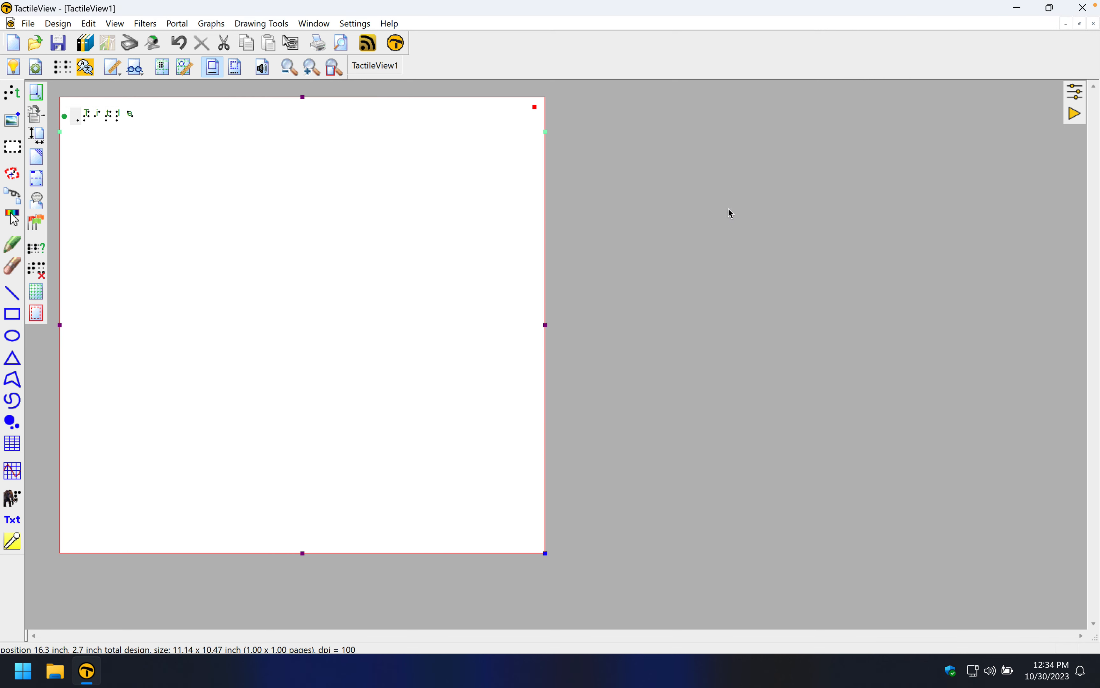
pyautogui.click(392, 24)
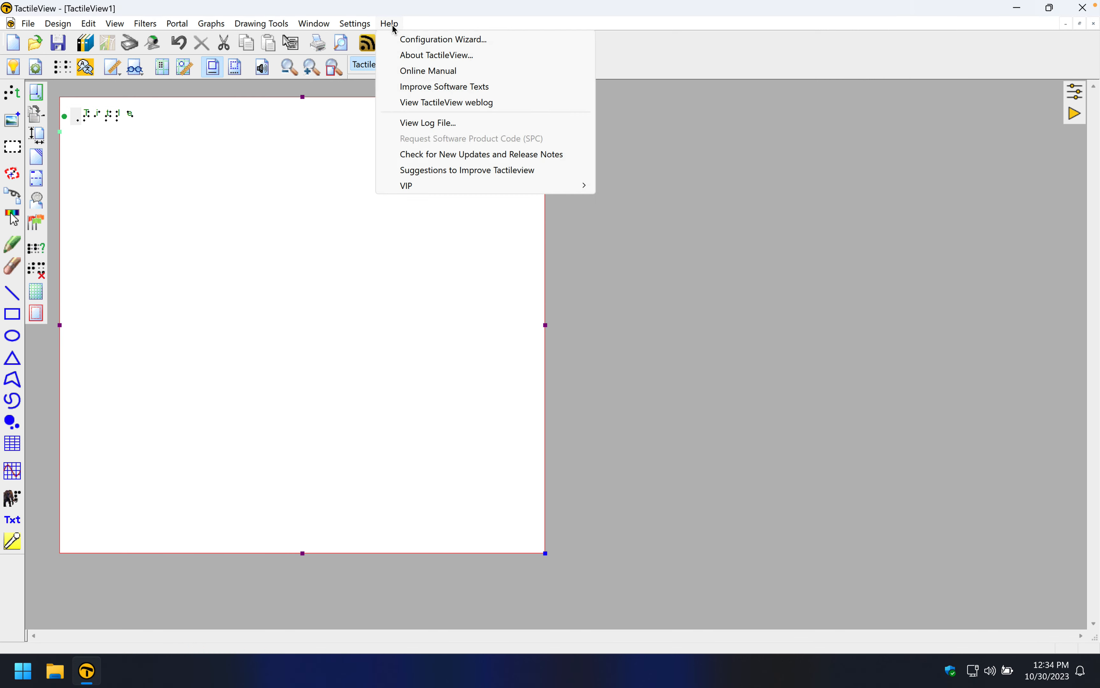
pyautogui.click(421, 43)
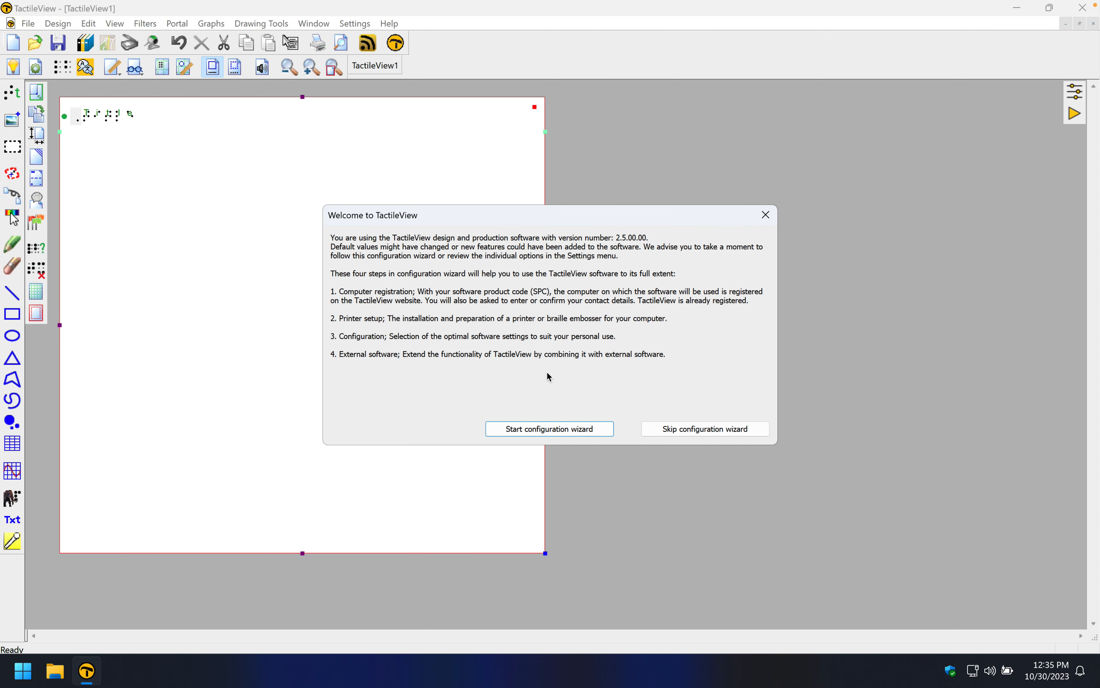
pyautogui.click(540, 430)
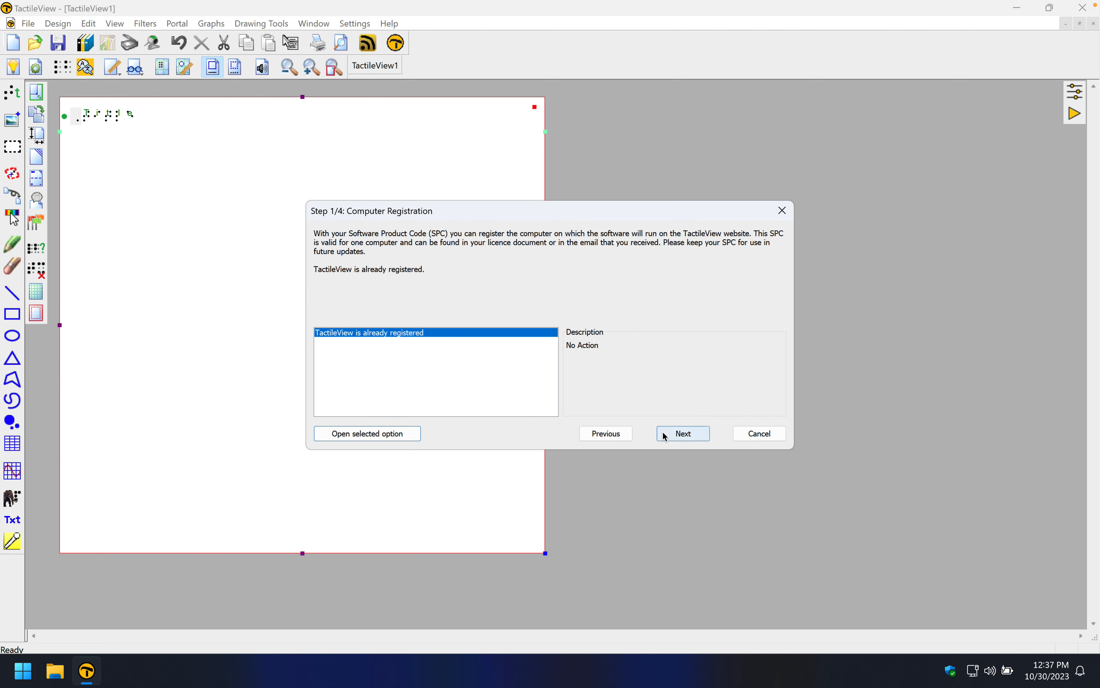
# Advance to the printer setup step and review the Print Setup printer and paper size options for the Index Basic-D V5
pyautogui.click(686, 436)
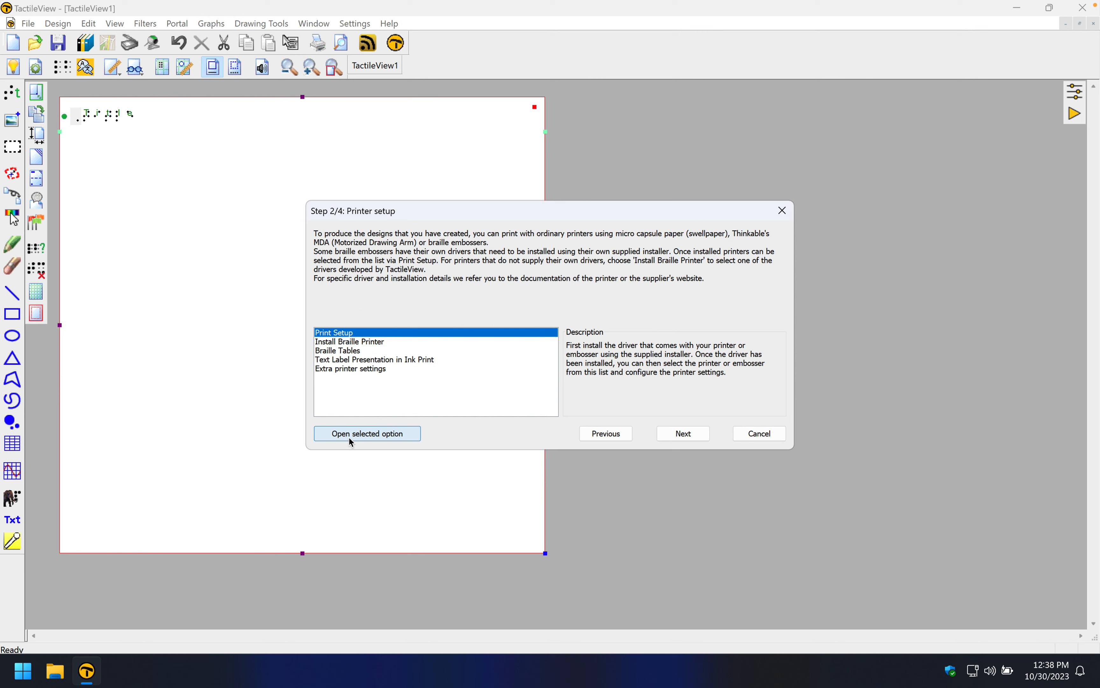
pyautogui.doubleClick(340, 334)
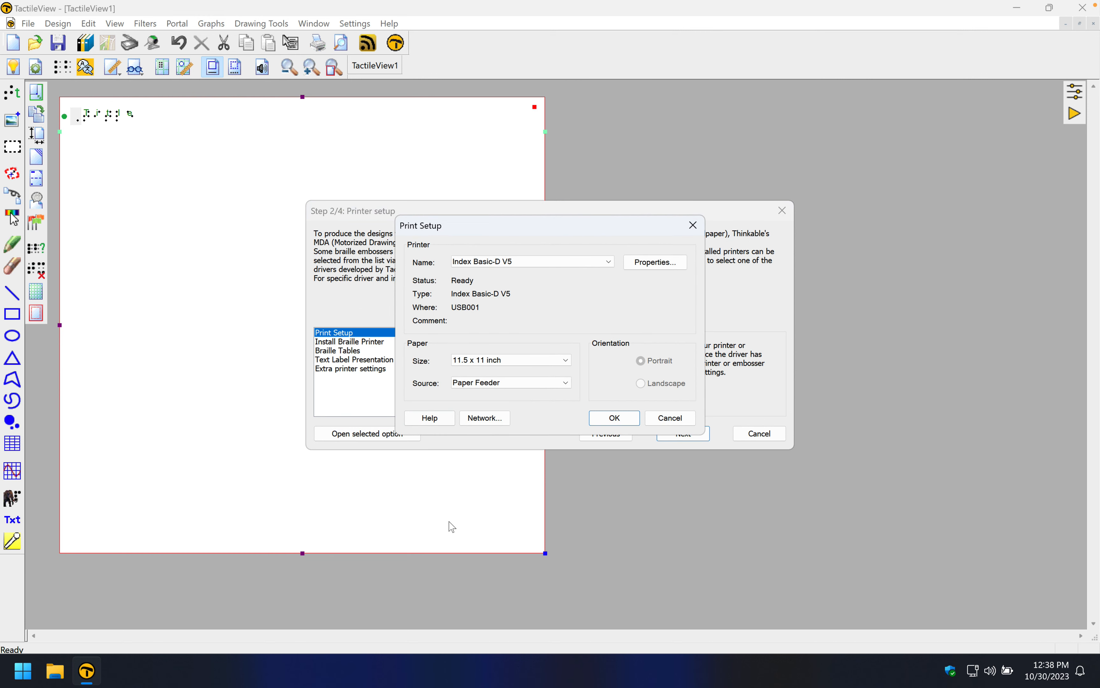
pyautogui.click(609, 263)
pyautogui.click(609, 263)
pyautogui.click(565, 361)
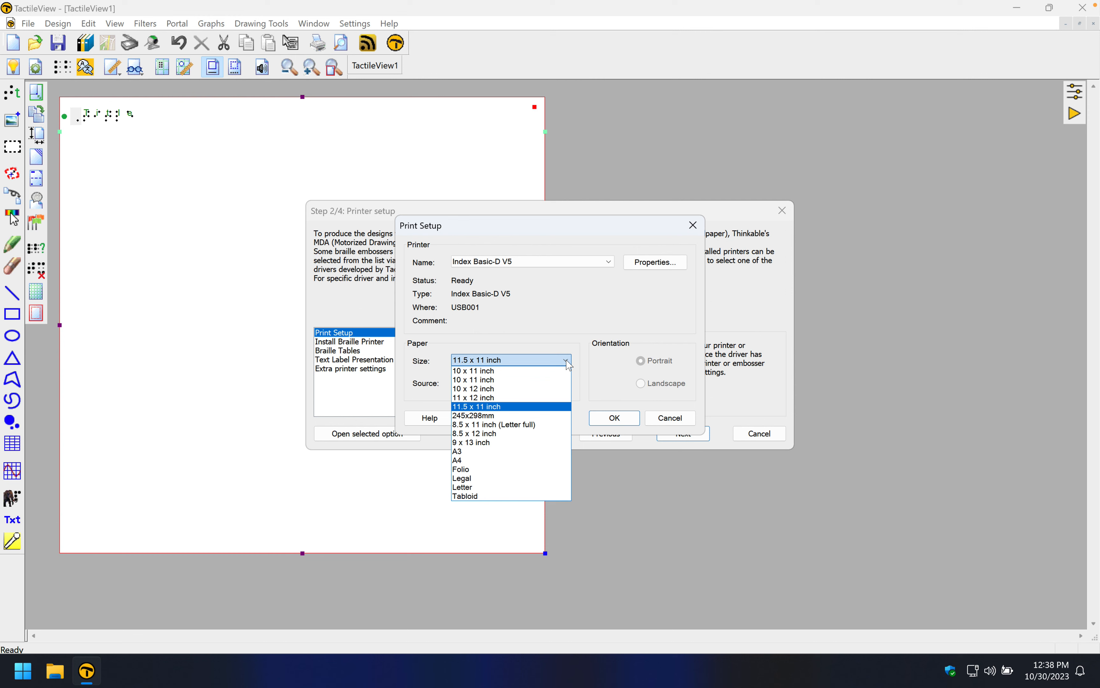
pyautogui.click(566, 361)
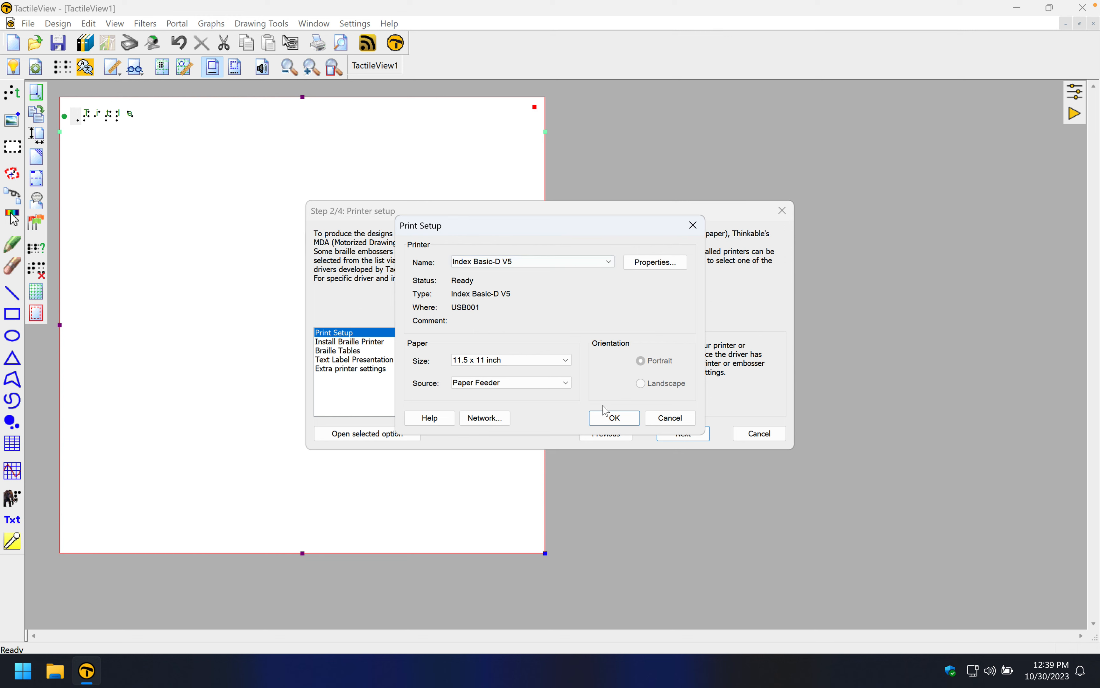
pyautogui.click(628, 423)
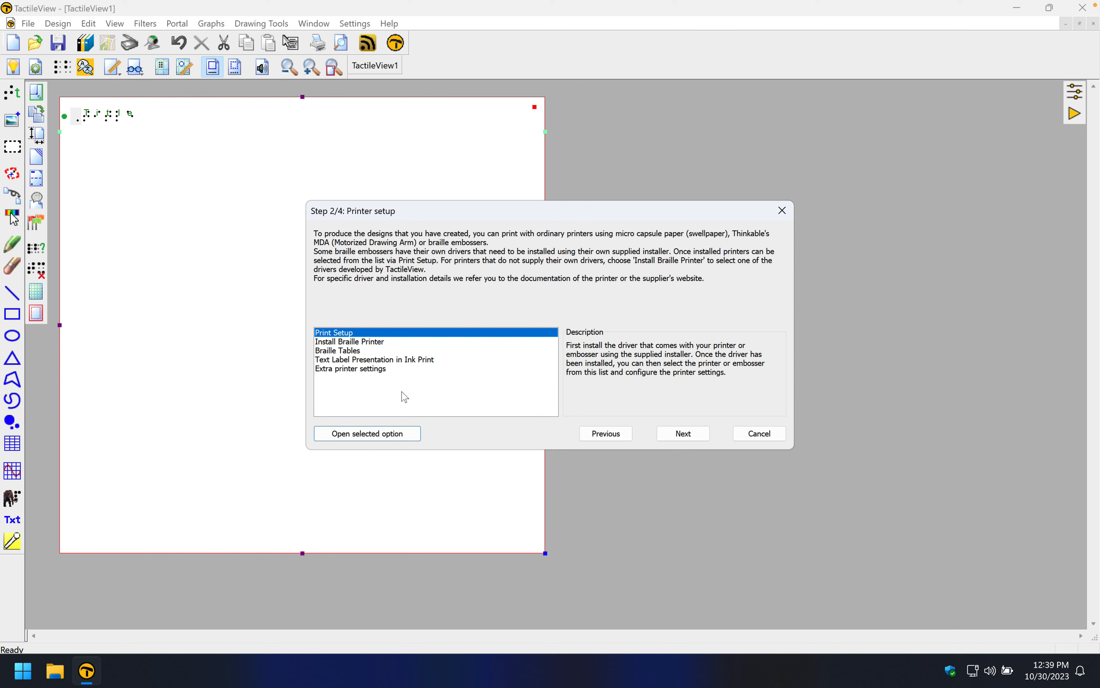
# Open the Braille Tables option from the printer setup list
pyautogui.click(354, 342)
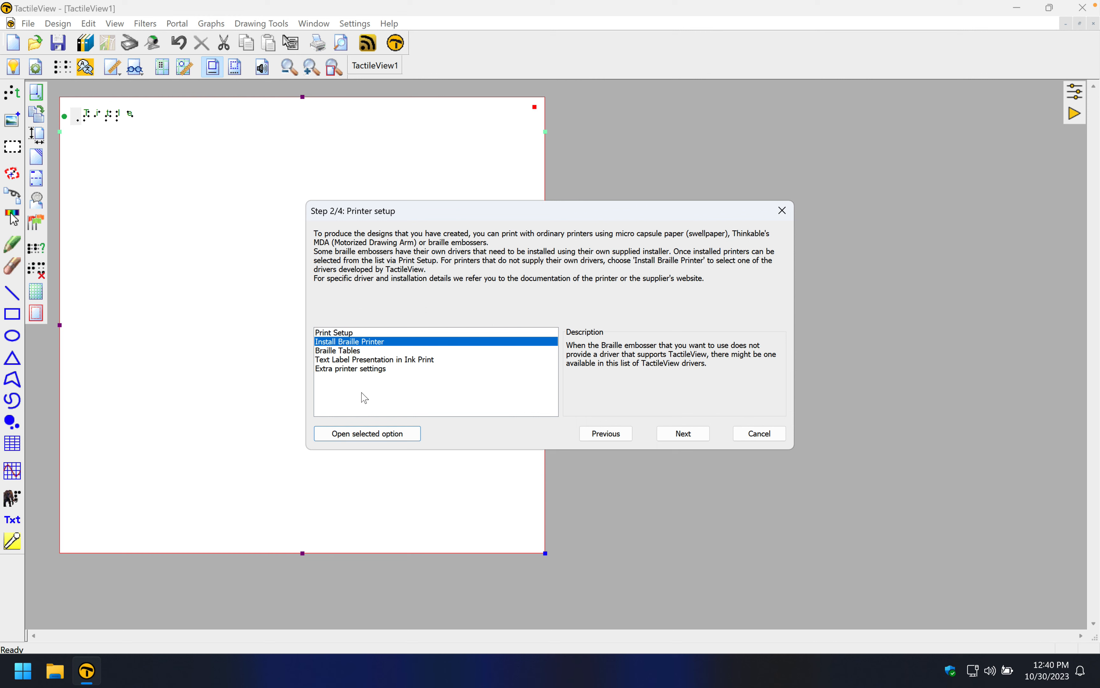
pyautogui.click(349, 351)
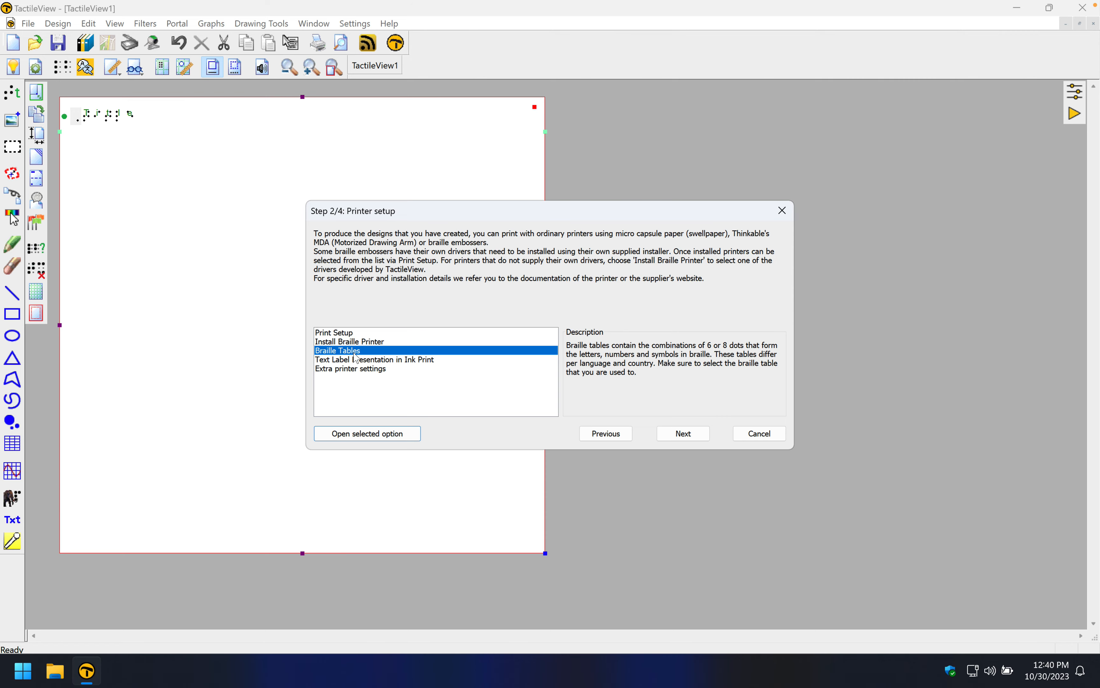
pyautogui.click(395, 433)
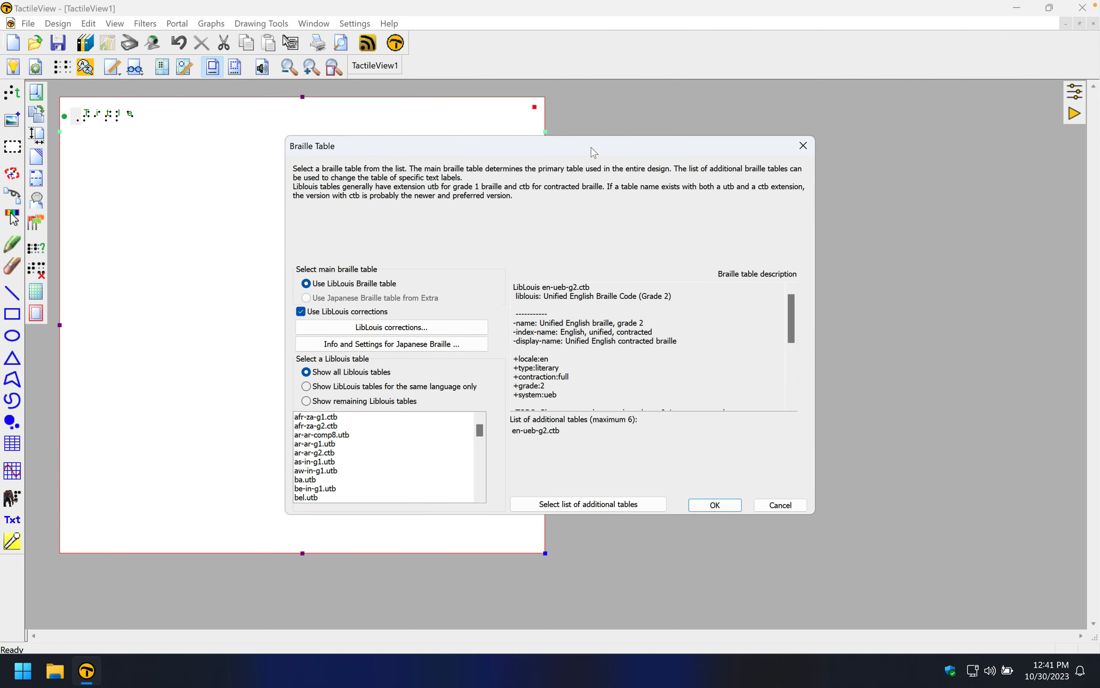
pyautogui.moveTo(593, 151); pyautogui.dragTo(596, 107)
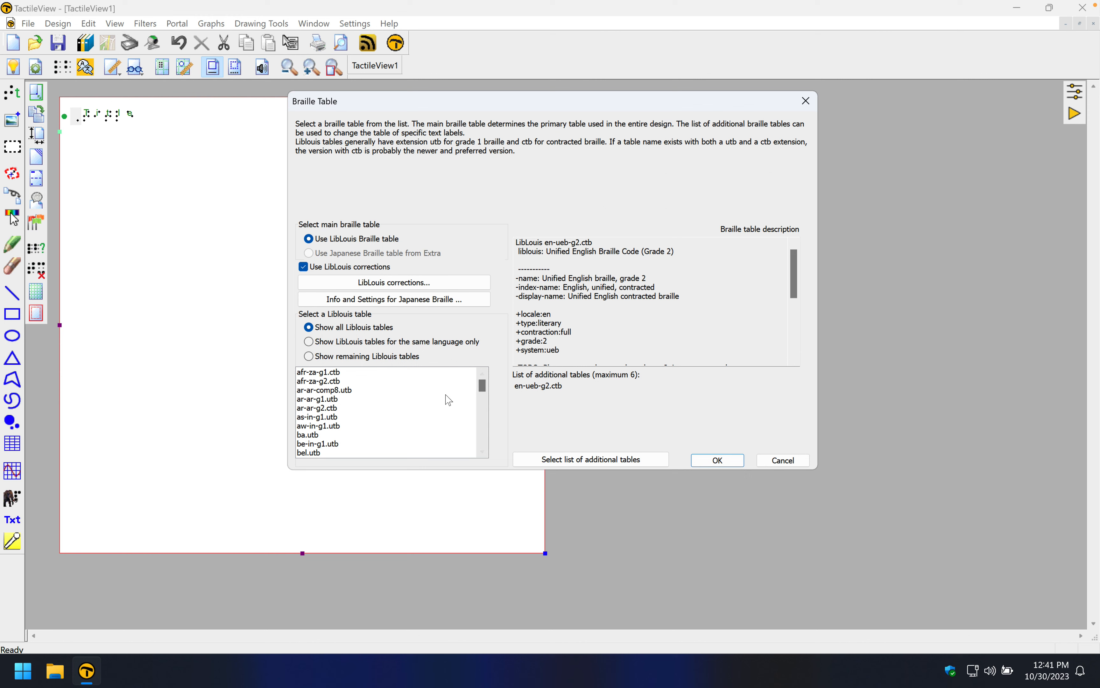
# Browse the LibLouis braille tables and select en-ueb-g2.ctb as the main braille table
pyautogui.click(324, 400)
pyautogui.click(321, 417)
pyautogui.click(319, 428)
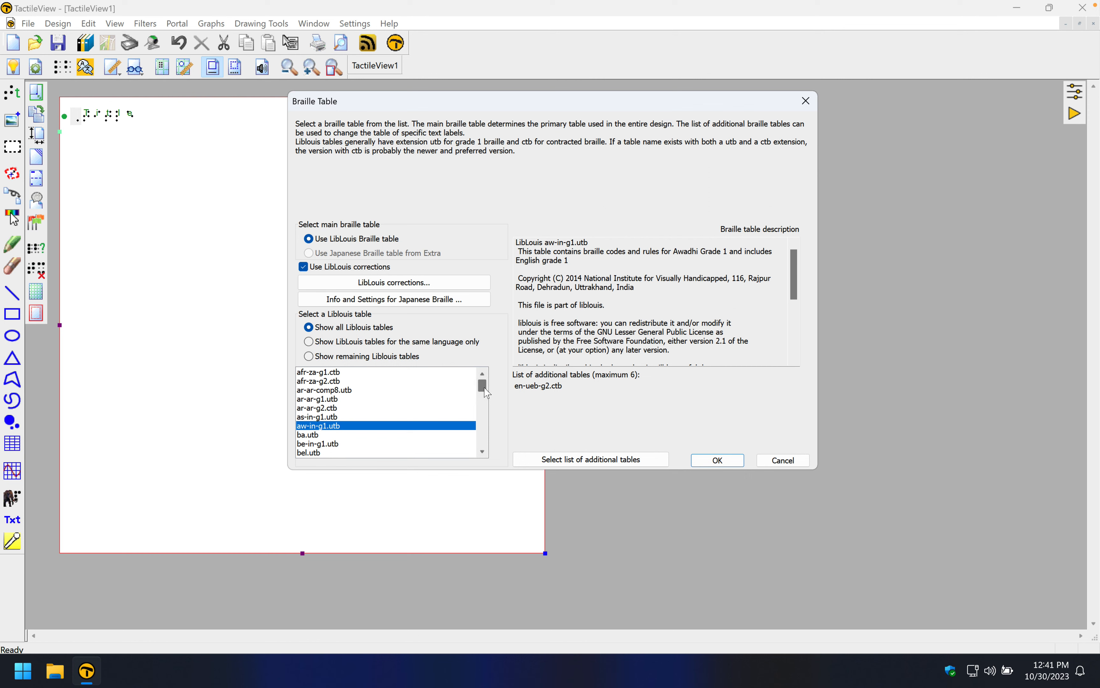
pyautogui.moveTo(484, 389); pyautogui.dragTo(485, 399)
pyautogui.click(344, 444)
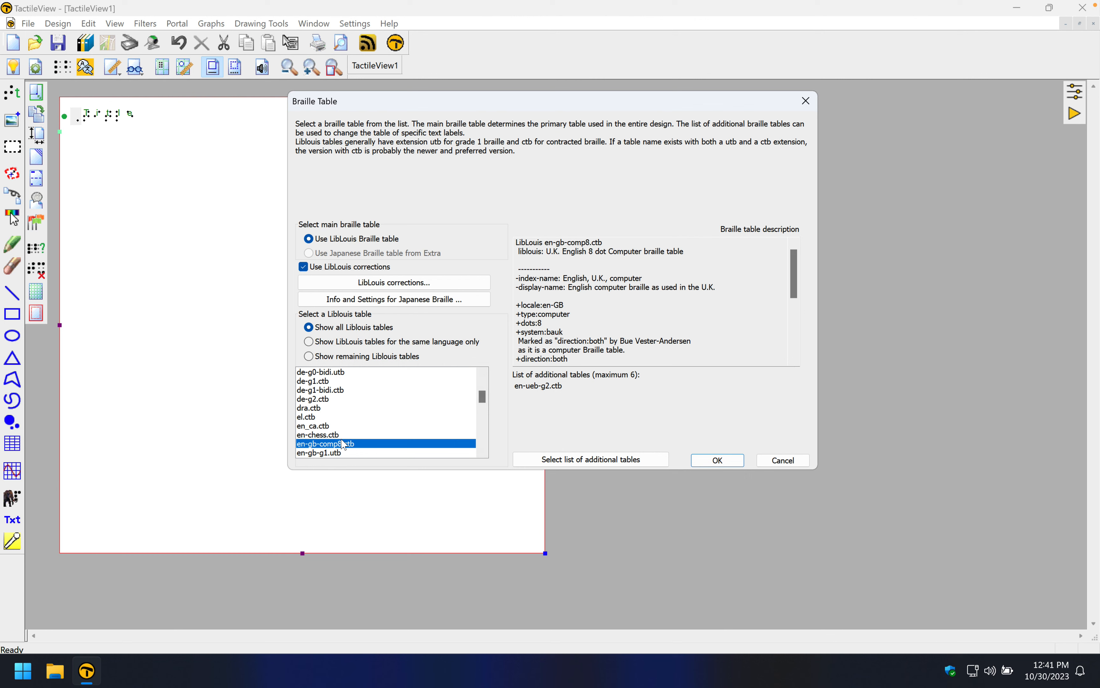
pyautogui.press('Down')
pyautogui.press('Down')
pyautogui.press('Down')
pyautogui.press('Down')
pyautogui.press('Down')
pyautogui.press('Down')
pyautogui.press('Down')
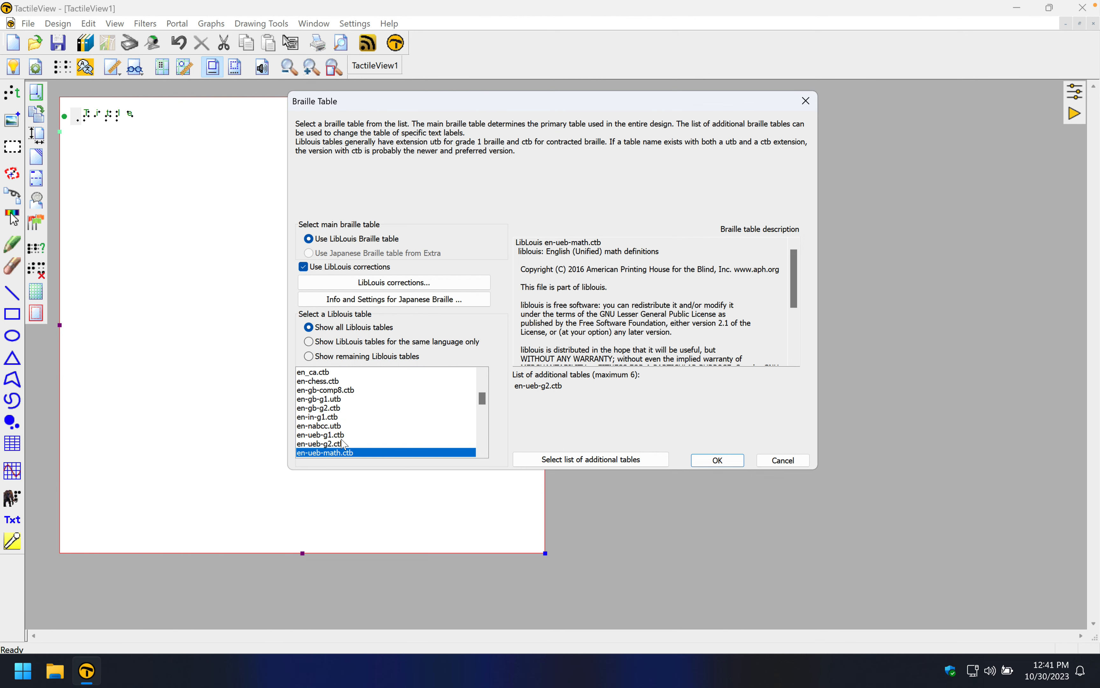
pyautogui.press('Up')
pyautogui.press('Up')
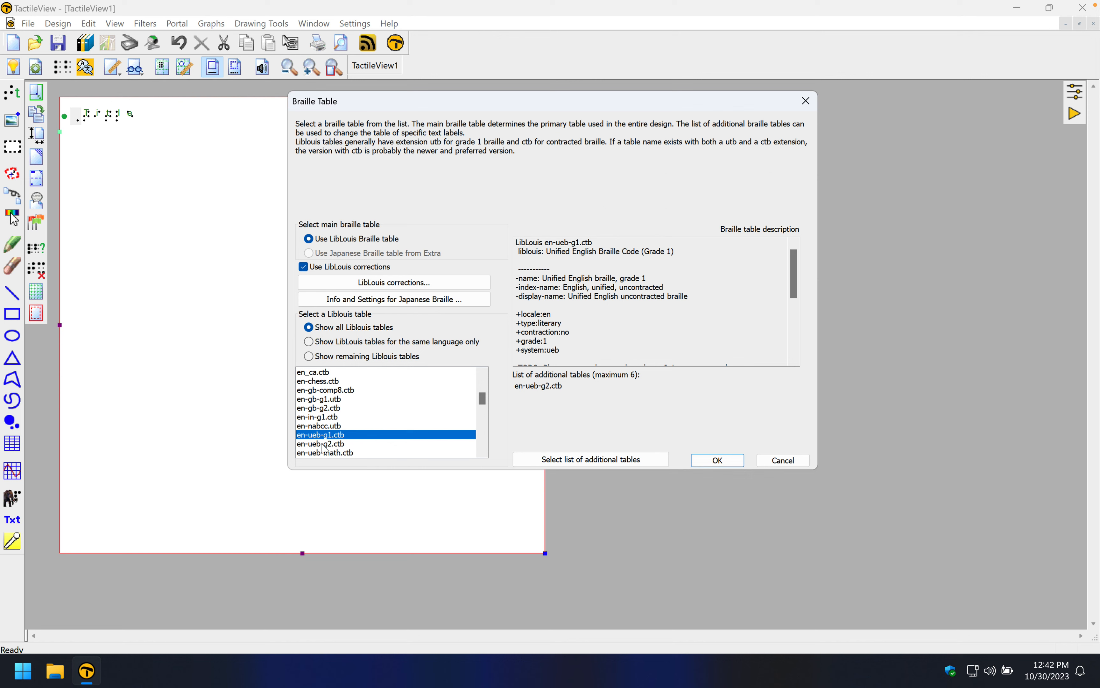
pyautogui.click(322, 444)
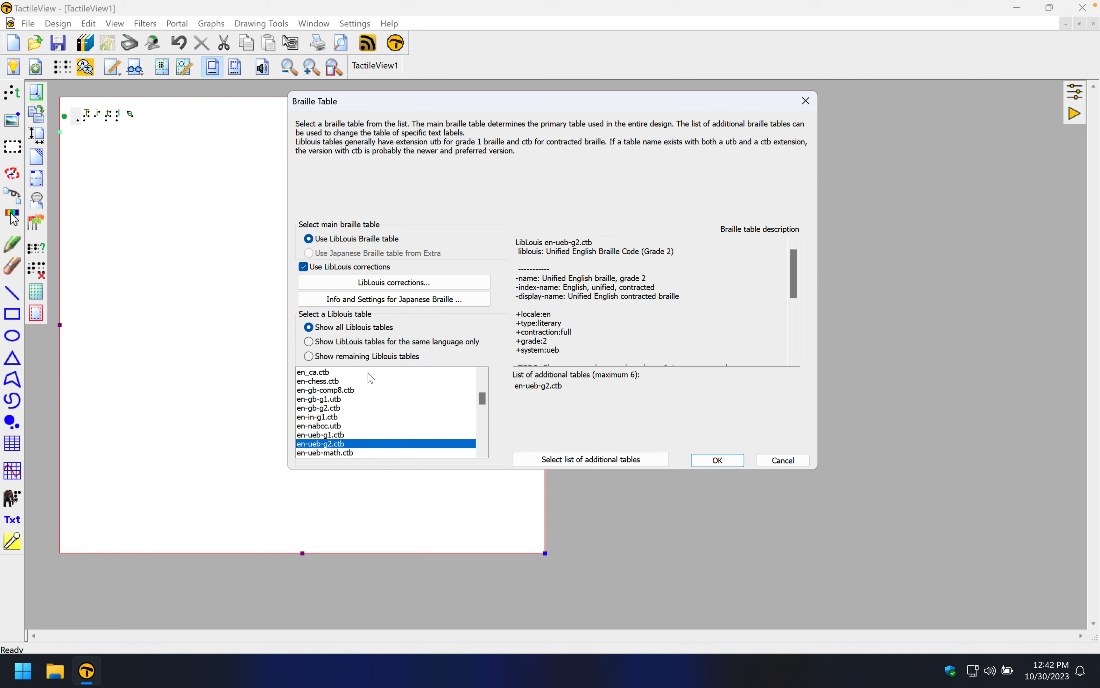
# Examine the en-ueb-g2.ctb table description and scroll through the table list
pyautogui.moveTo(597, 349); pyautogui.dragTo(565, 259)
pyautogui.click(567, 262)
pyautogui.moveTo(548, 251); pyautogui.dragTo(689, 249)
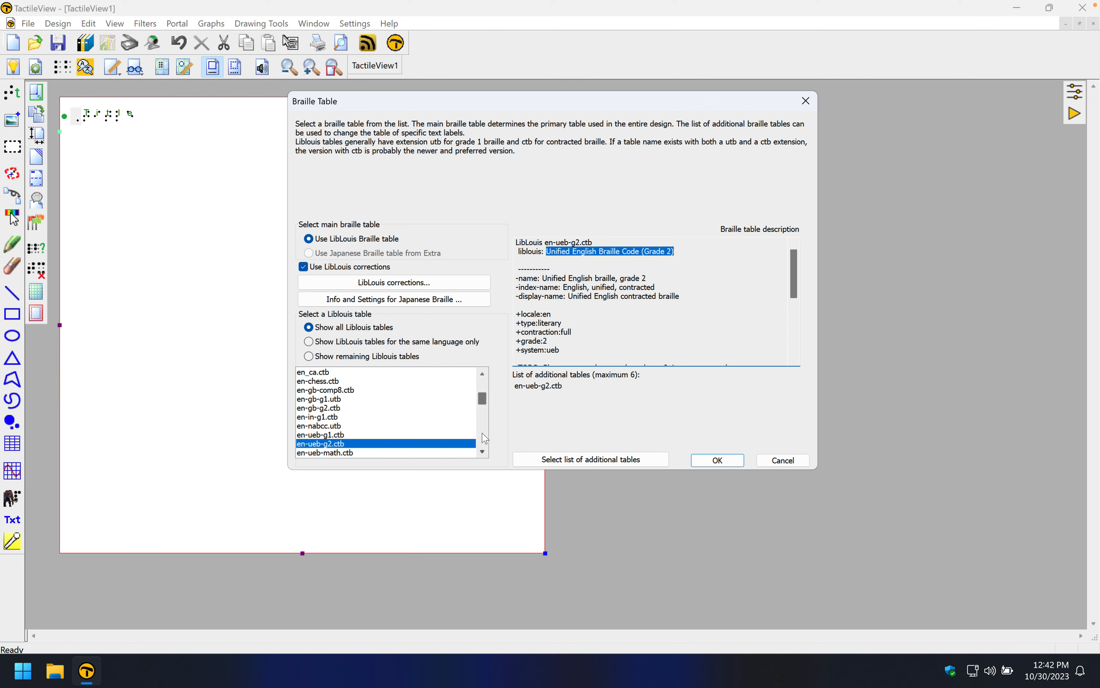
pyautogui.click(482, 452)
pyautogui.click(482, 452)
pyautogui.click(483, 452)
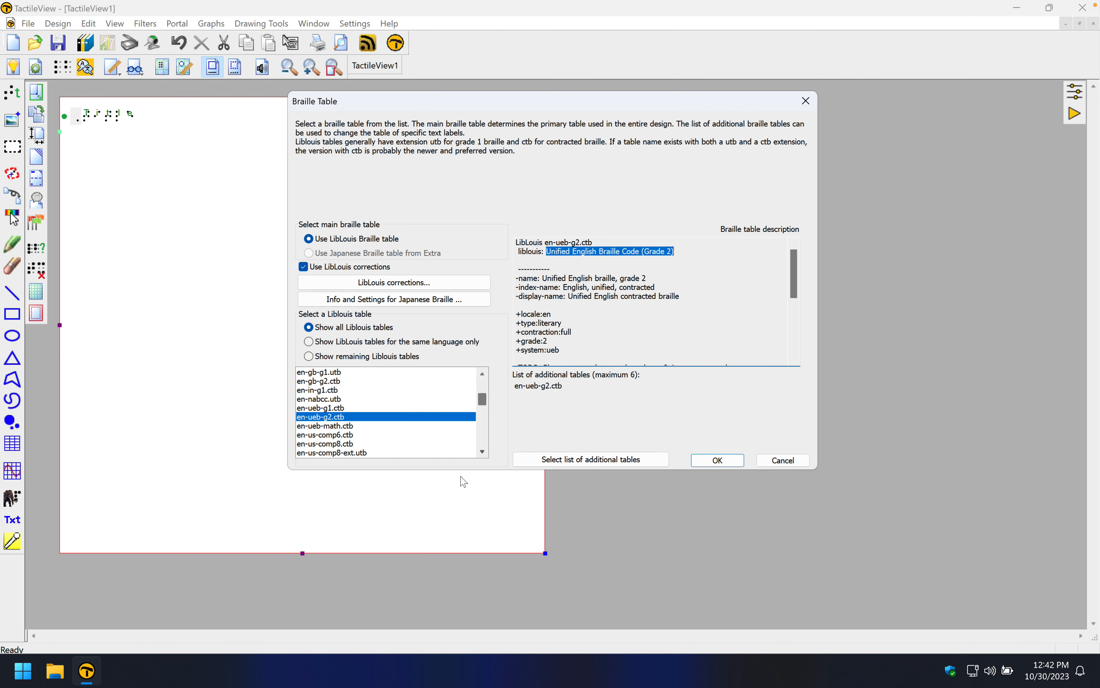
# Compare en-ueb-math.ctb with en-ueb-g2.ctb, keep en-ueb-g2.ctb selected and confirm the braille table
pyautogui.click(328, 428)
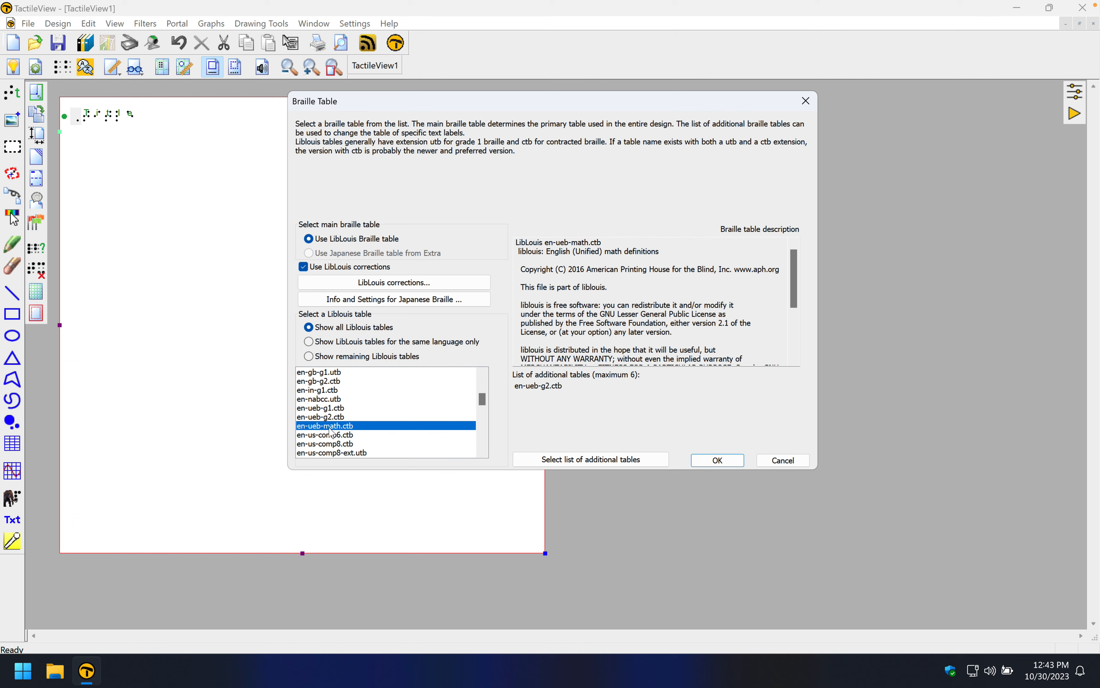
pyautogui.click(334, 418)
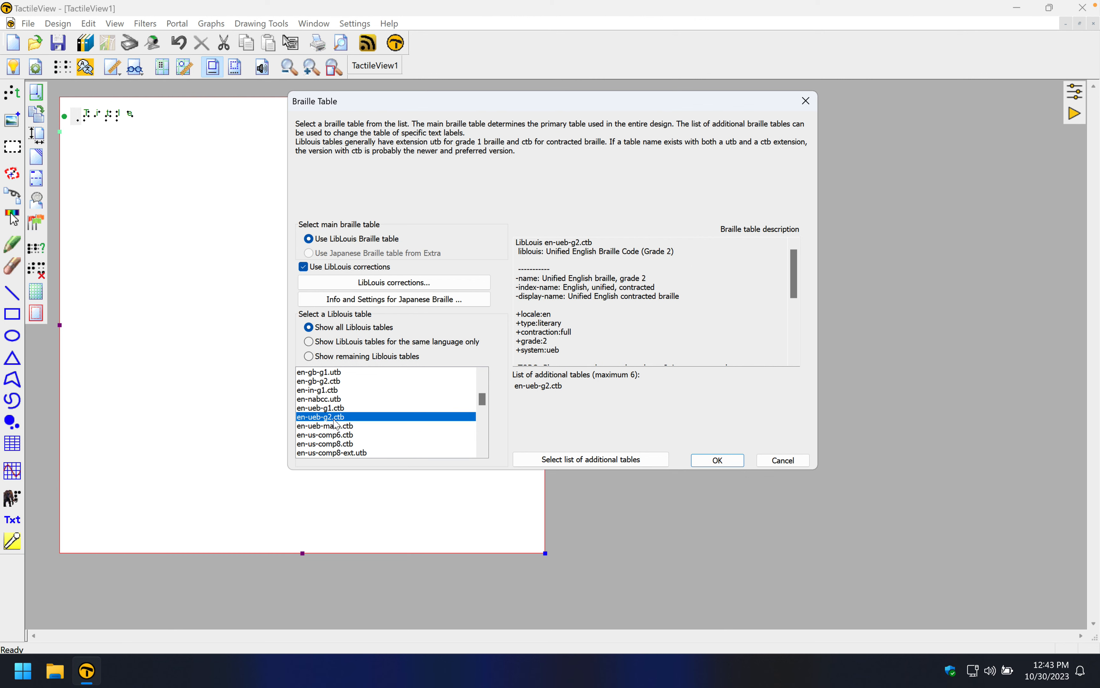
pyautogui.click(335, 427)
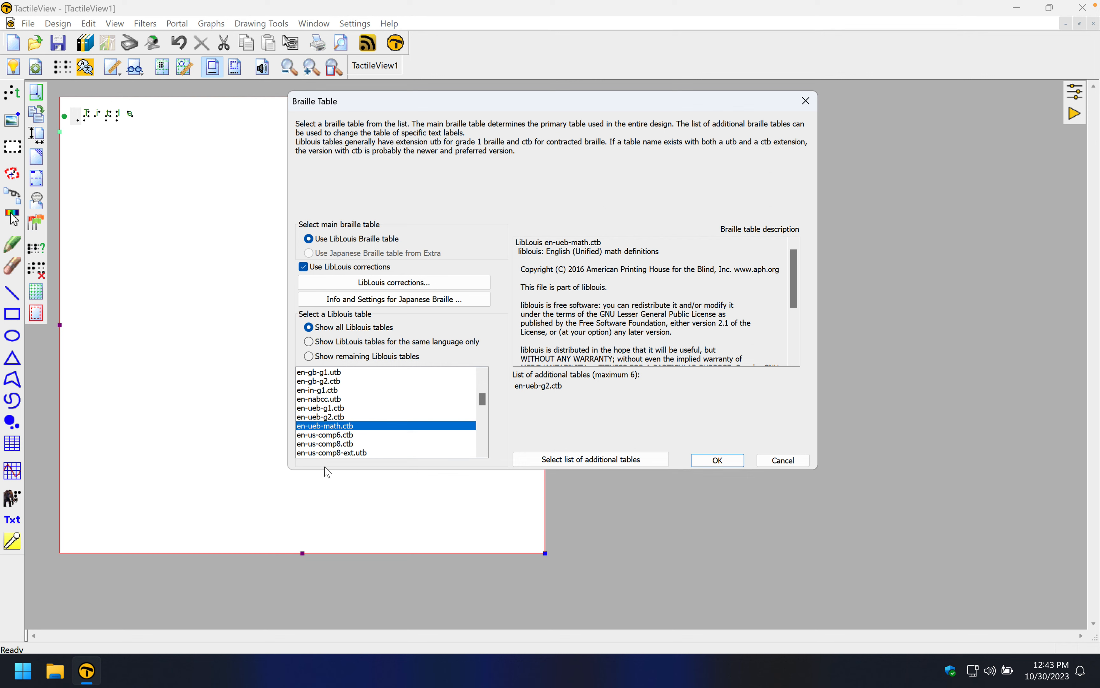
pyautogui.click(329, 418)
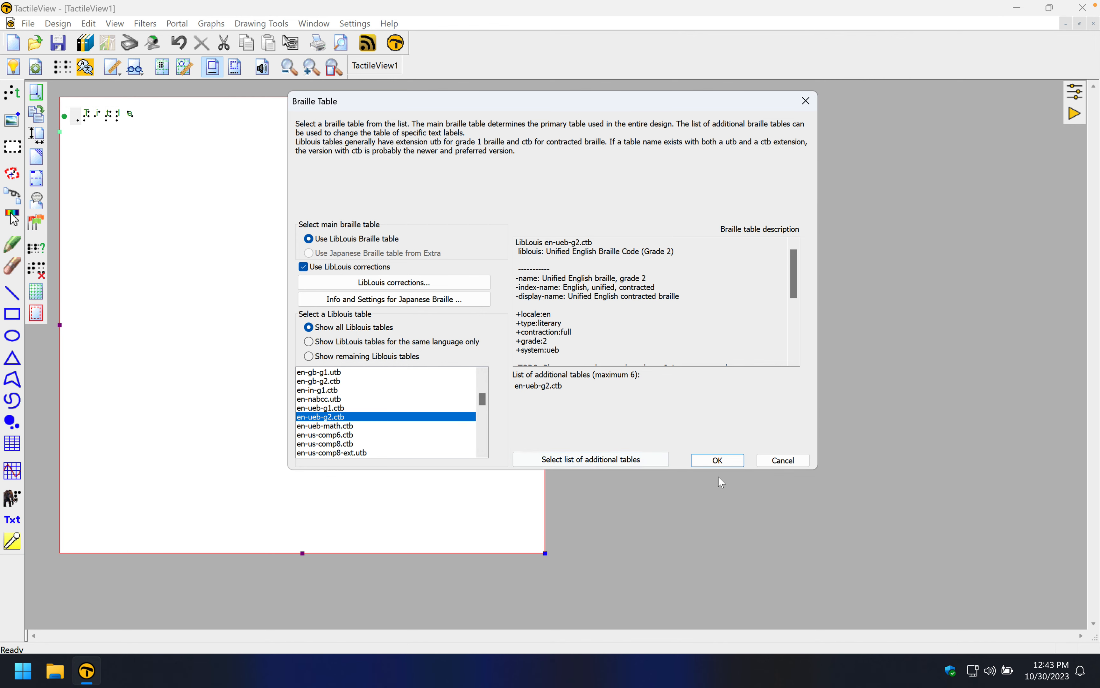
pyautogui.click(722, 462)
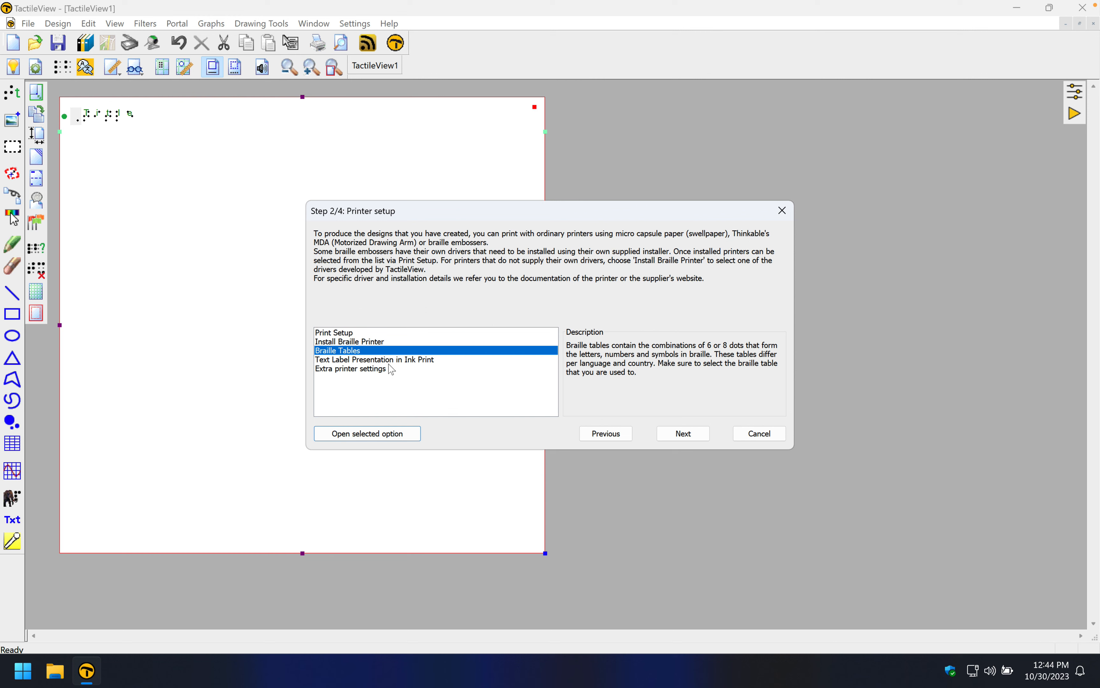
# Advance past the ink print text label option to the General step and open the General settings
pyautogui.click(406, 364)
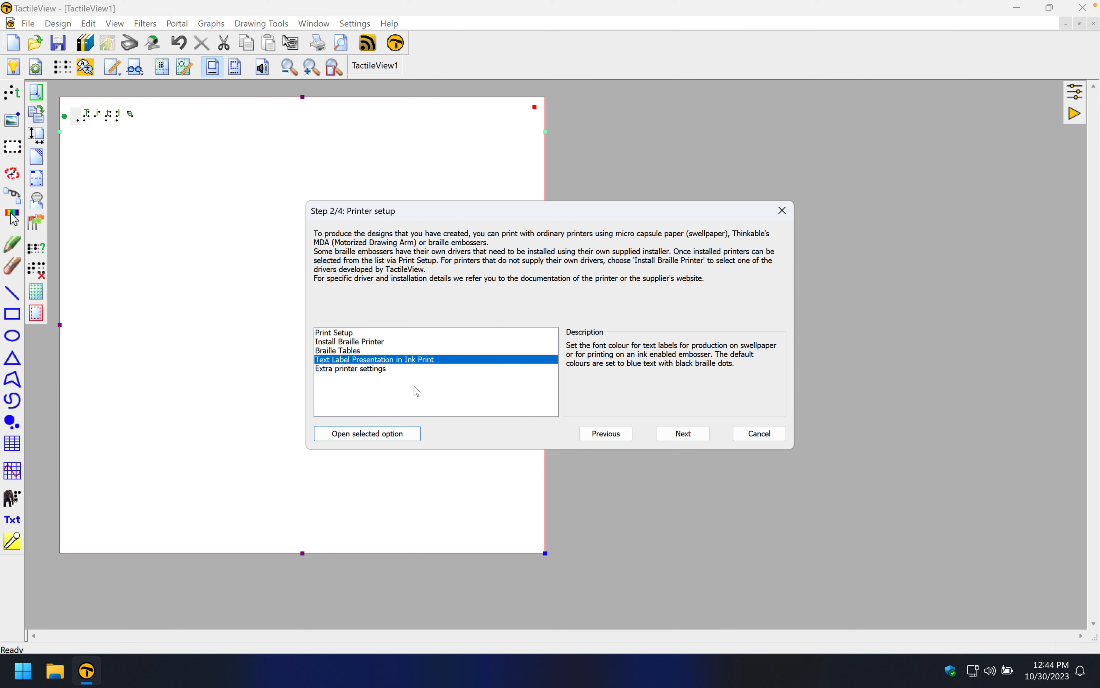
pyautogui.click(680, 439)
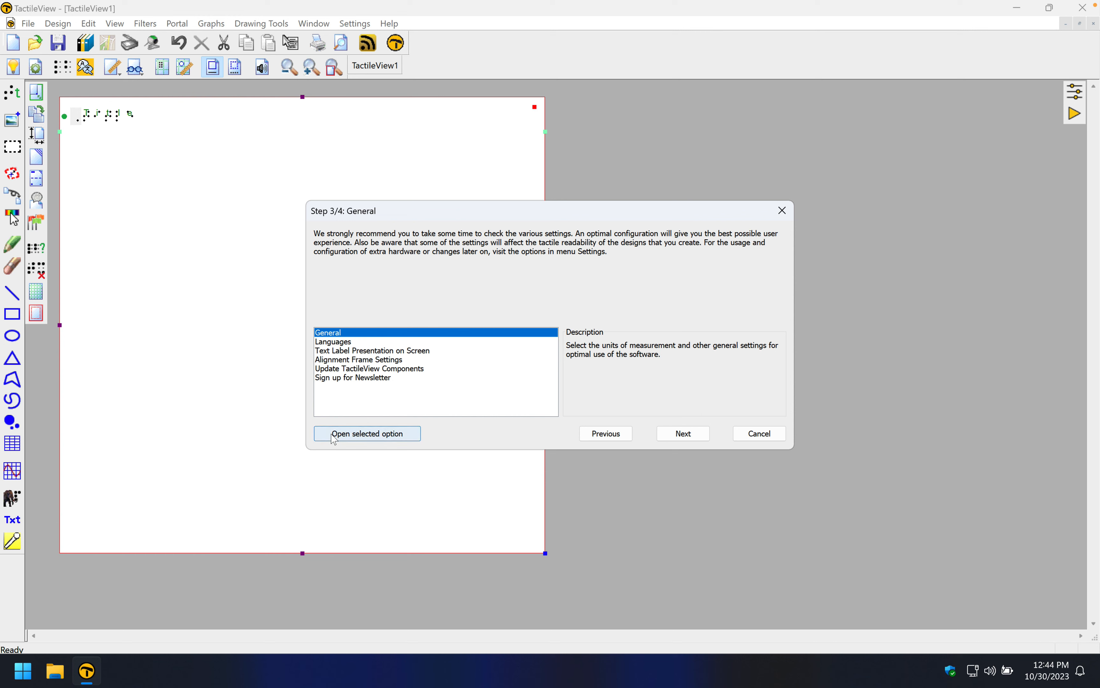
pyautogui.doubleClick(328, 336)
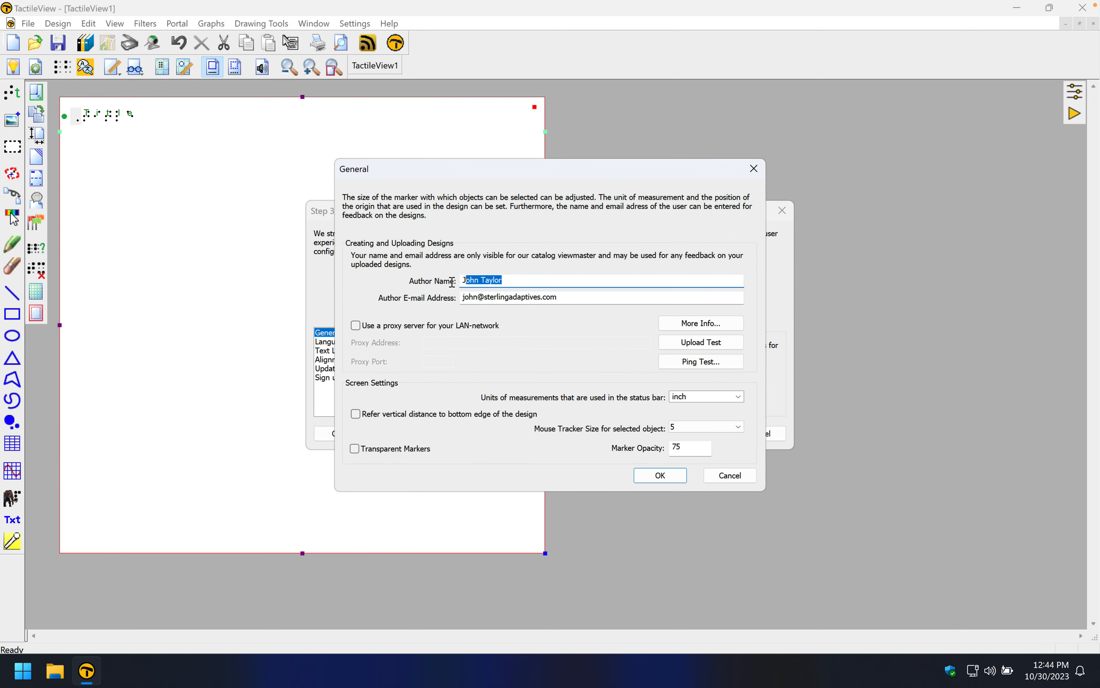
# Review the author name, author e-mail address and proxy server settings in the General dialog
pyautogui.press('Tab')
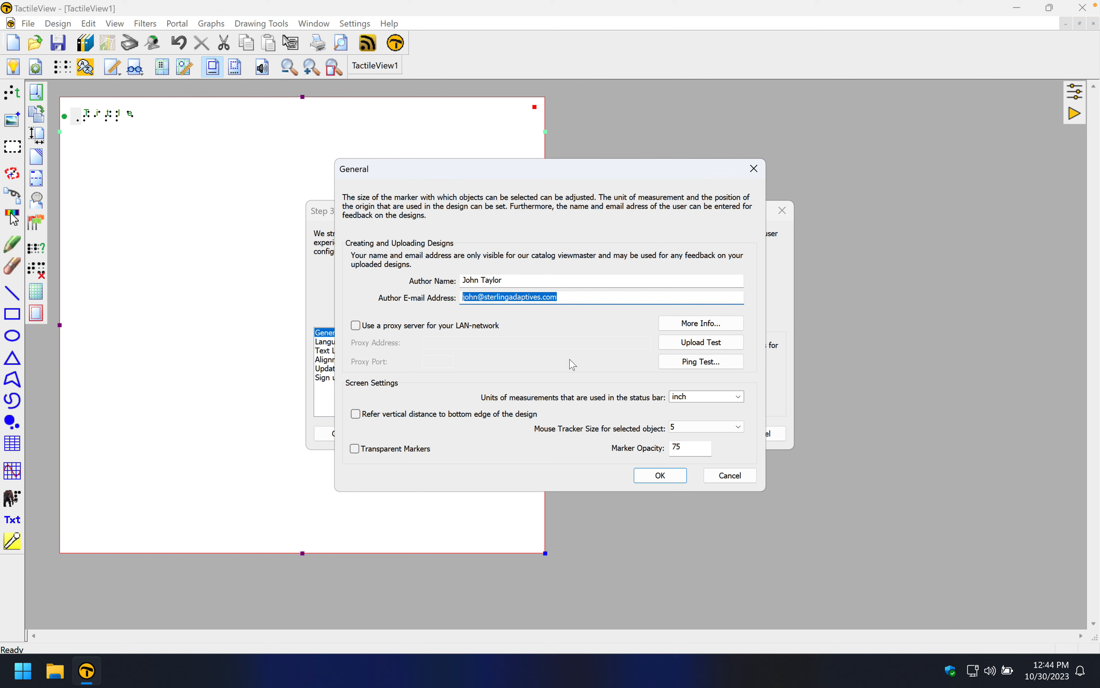
pyautogui.click(588, 297)
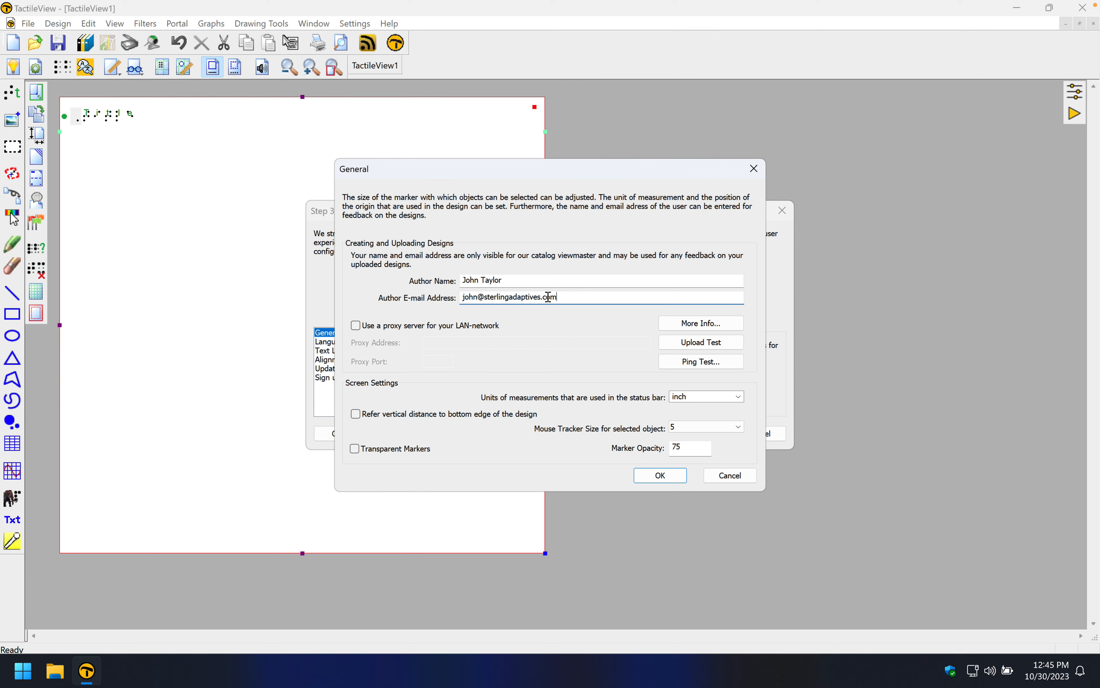
pyautogui.moveTo(464, 280); pyautogui.dragTo(501, 280)
pyautogui.click(562, 299)
pyautogui.moveTo(562, 299); pyautogui.dragTo(451, 303)
pyautogui.click(569, 327)
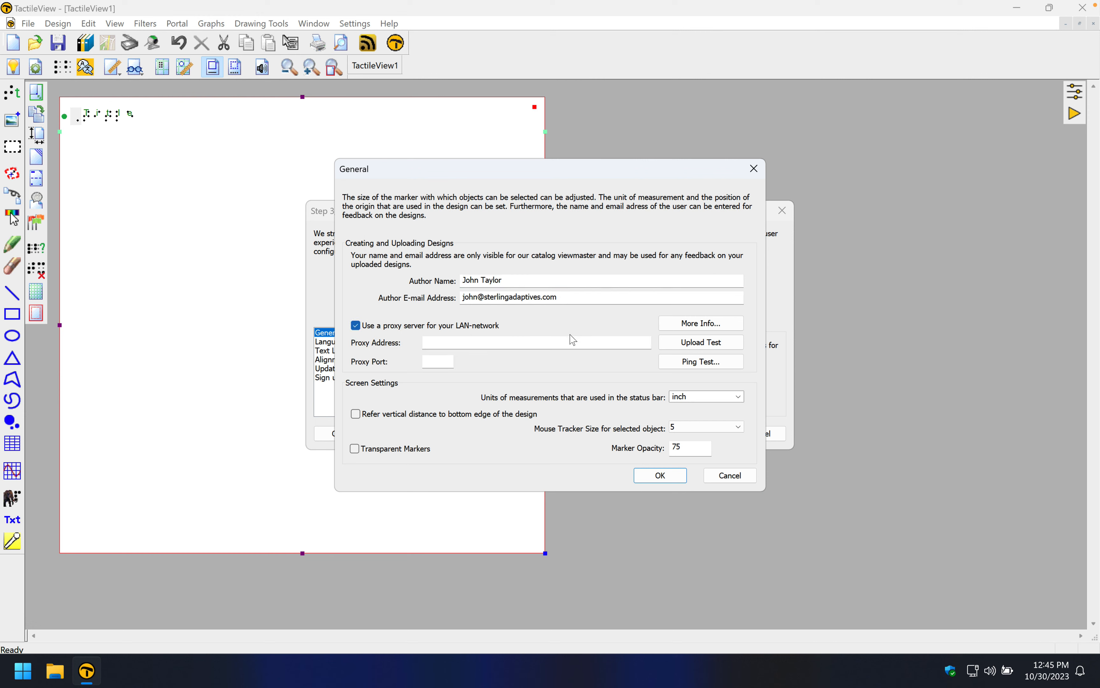
pyautogui.click(376, 327)
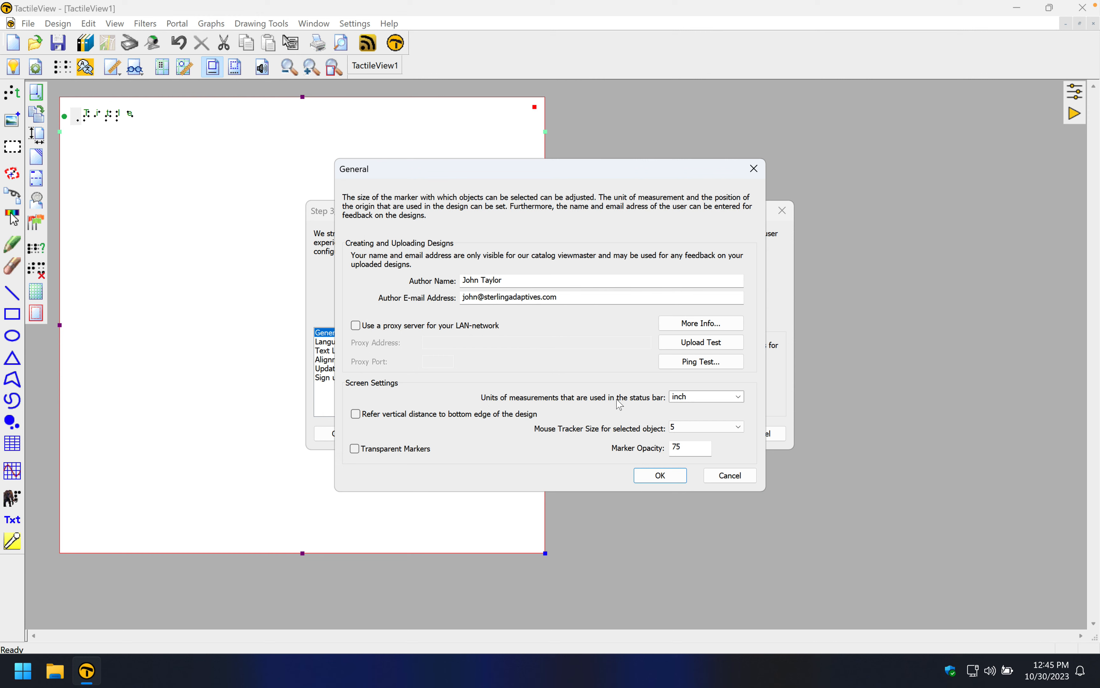
# Keep the status bar unit of measurement set to inch and confirm the General settings
pyautogui.click(739, 397)
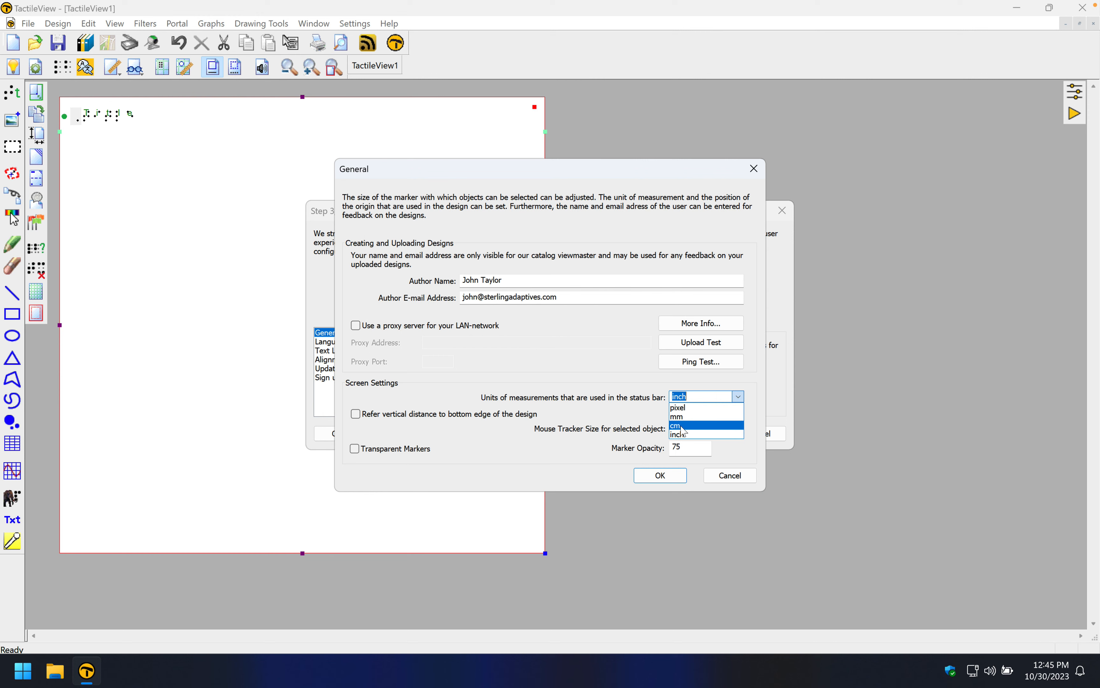
pyautogui.click(679, 436)
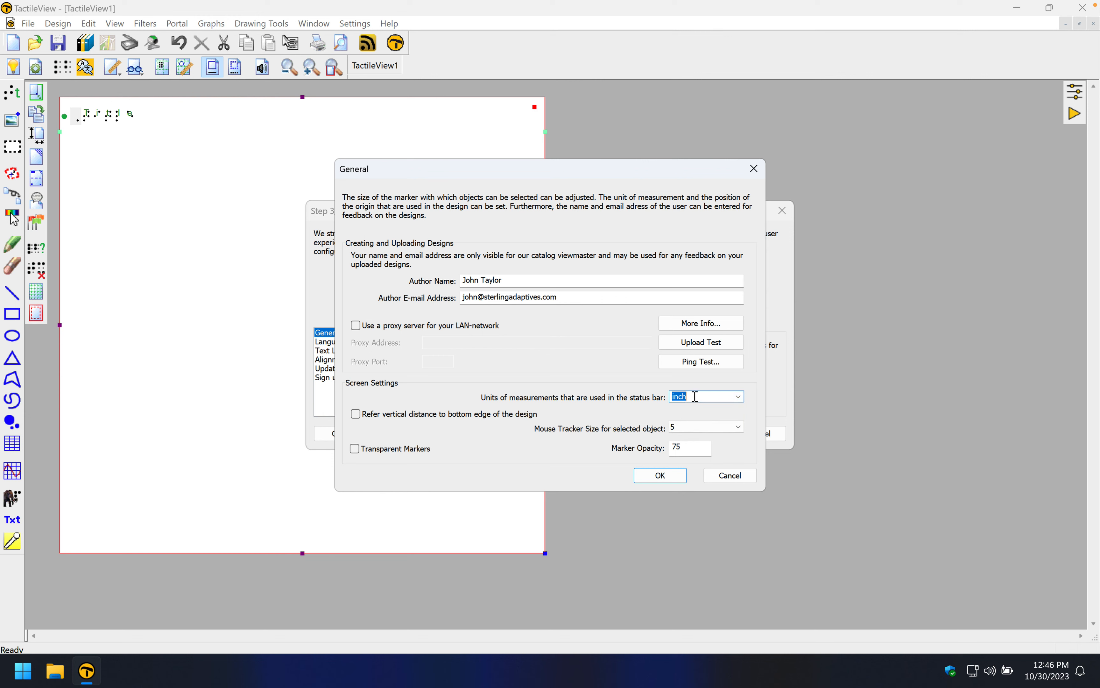
pyautogui.click(738, 397)
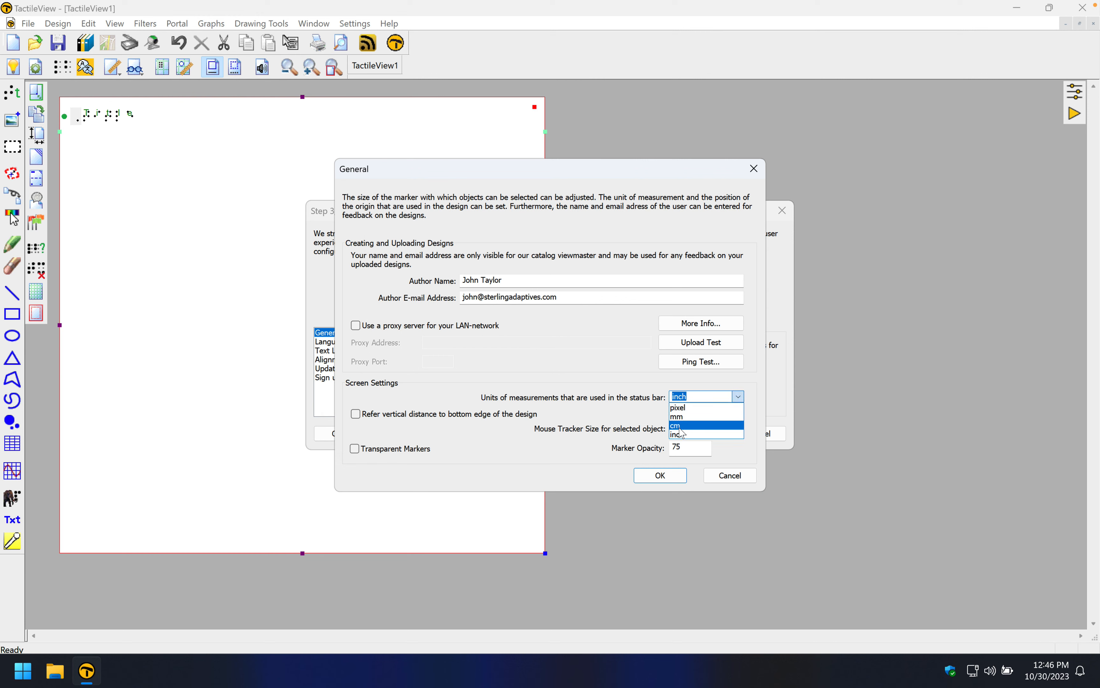
pyautogui.click(643, 424)
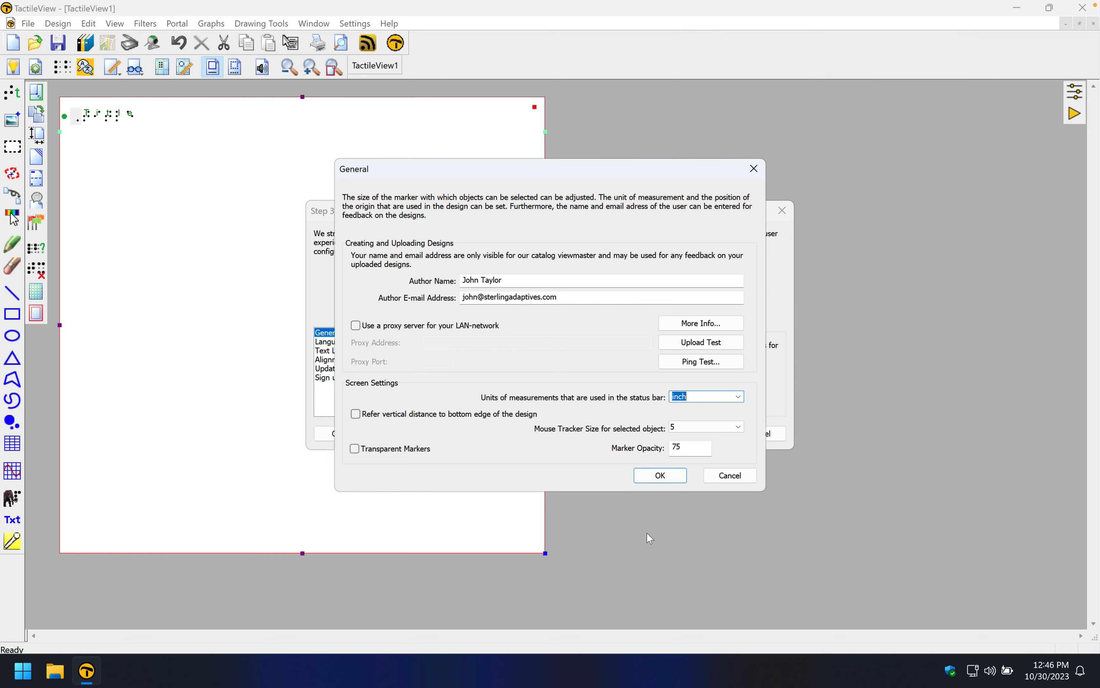
pyautogui.click(663, 478)
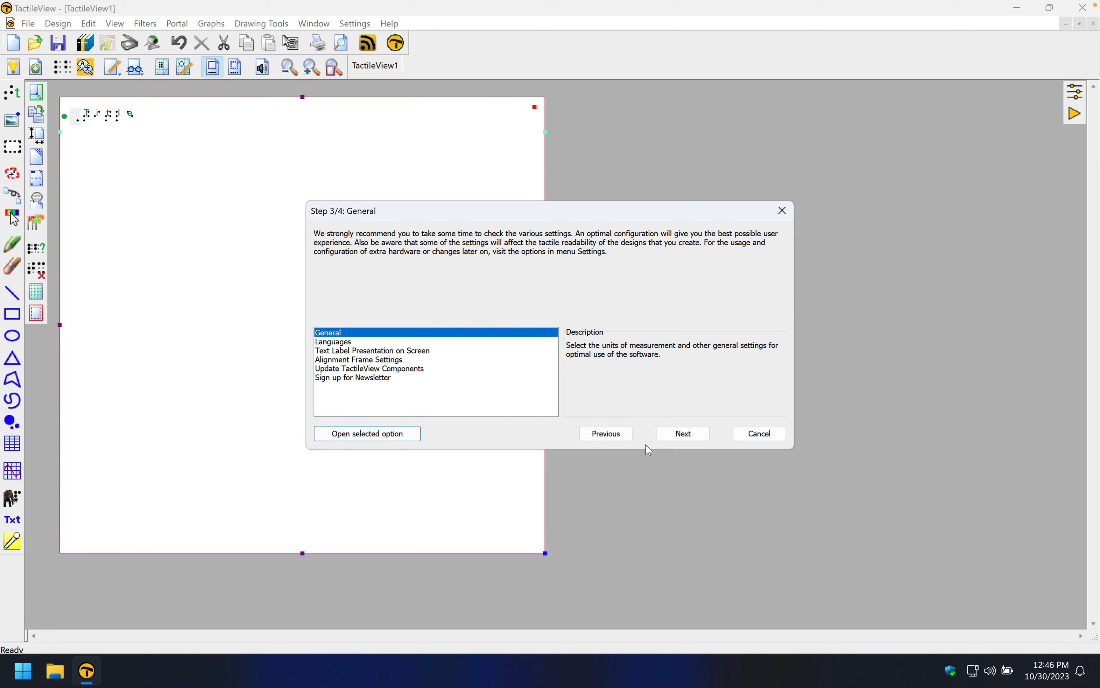
# Confirm the Mathematical Notation (equation editor) settings on the External software step and finish the configuration wizard
pyautogui.click(659, 436)
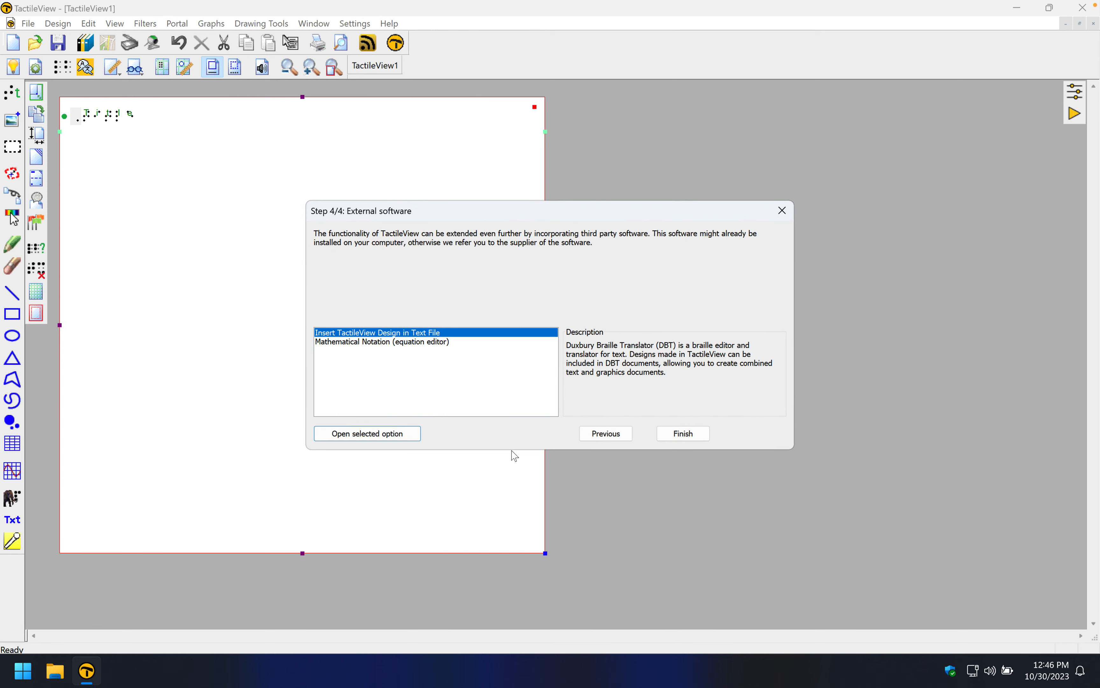
pyautogui.click(368, 345)
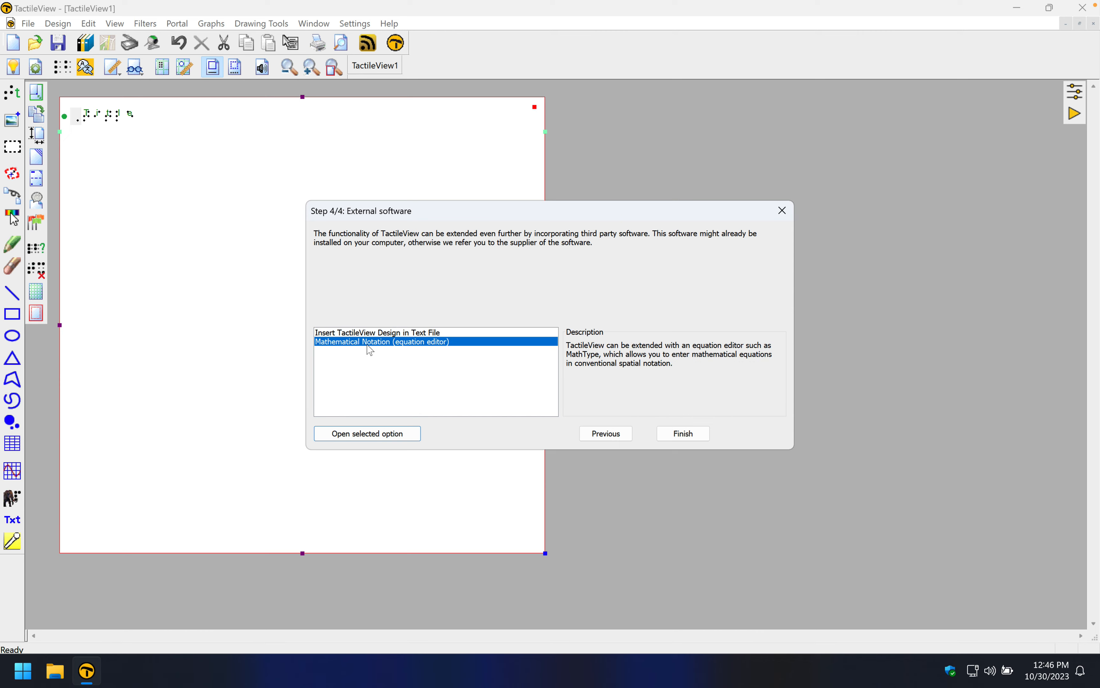
pyautogui.doubleClick(345, 347)
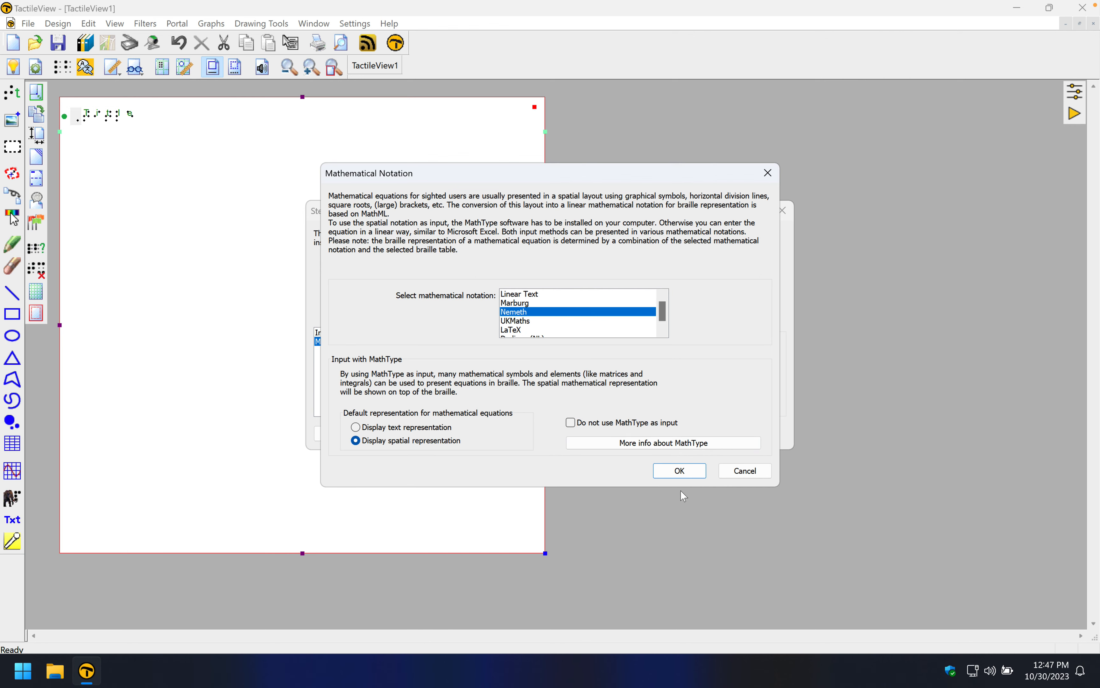
pyautogui.click(682, 473)
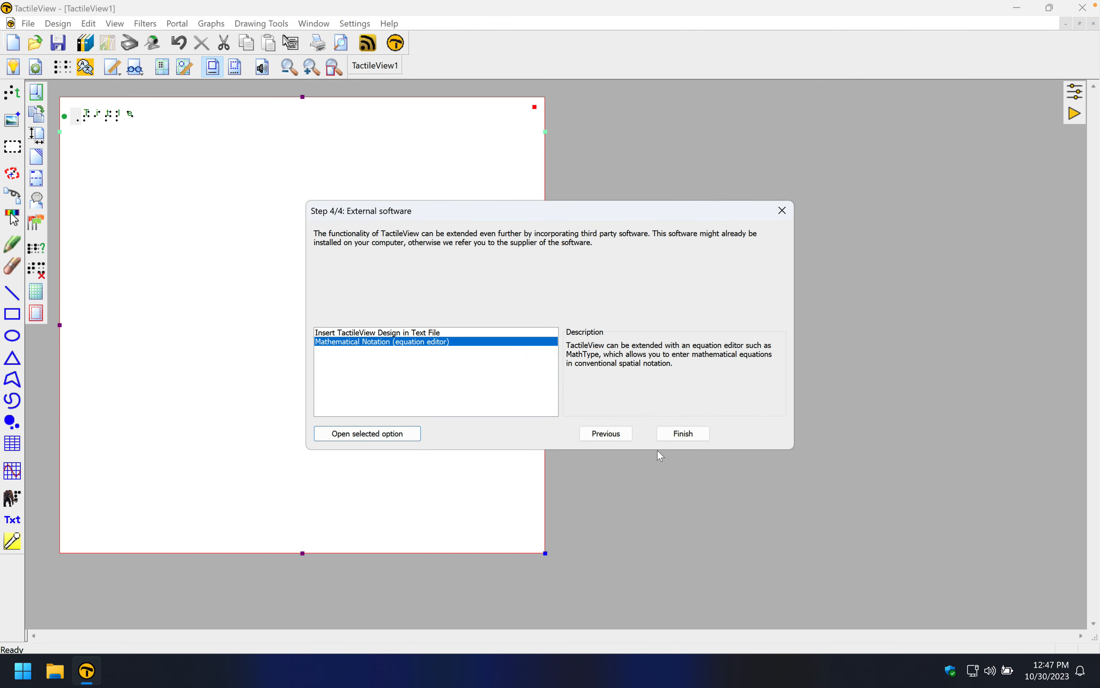
pyautogui.click(684, 434)
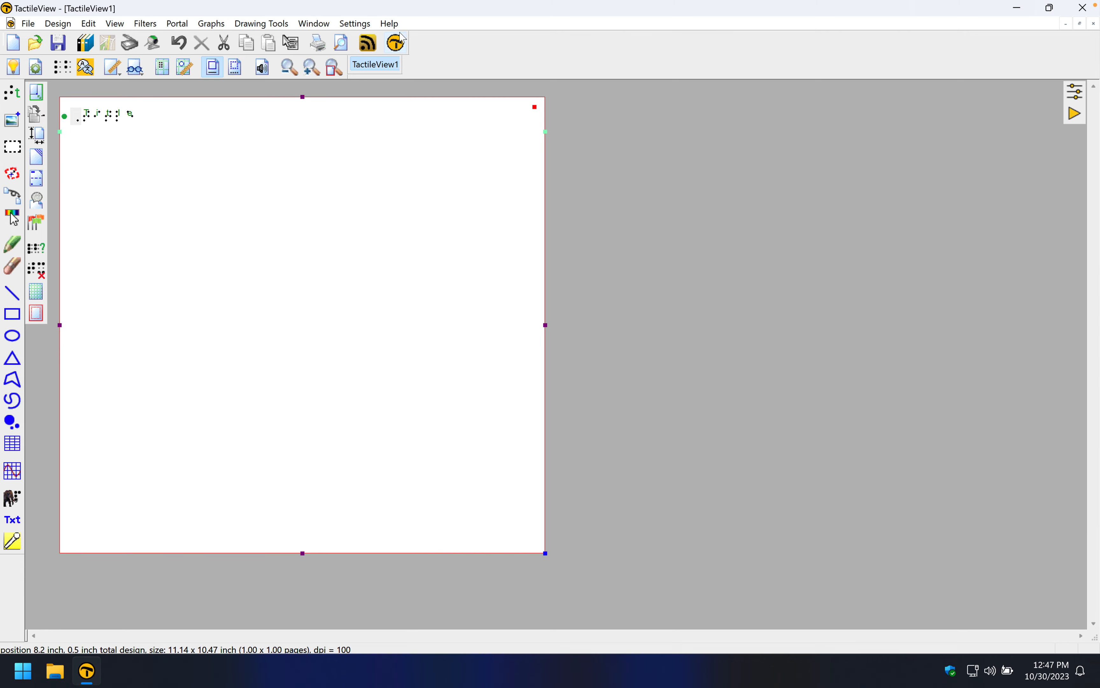
# Review the Print Setup dialog for the Index Basic-D V5 printer and close it without changes
pyautogui.click(390, 24)
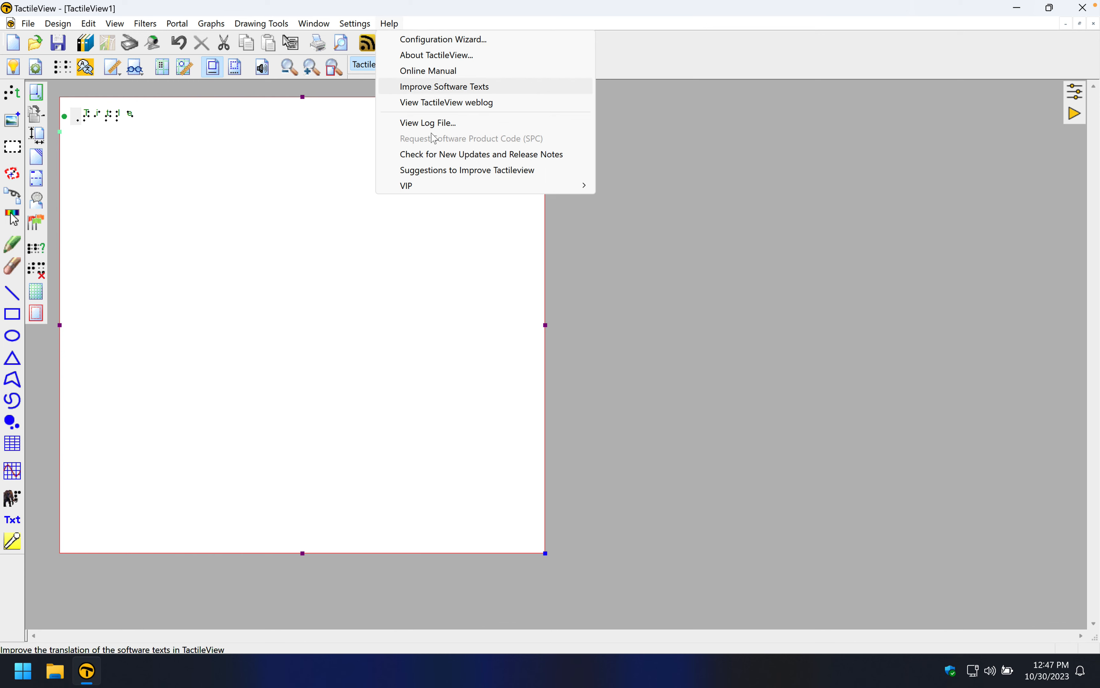
pyautogui.click(398, 254)
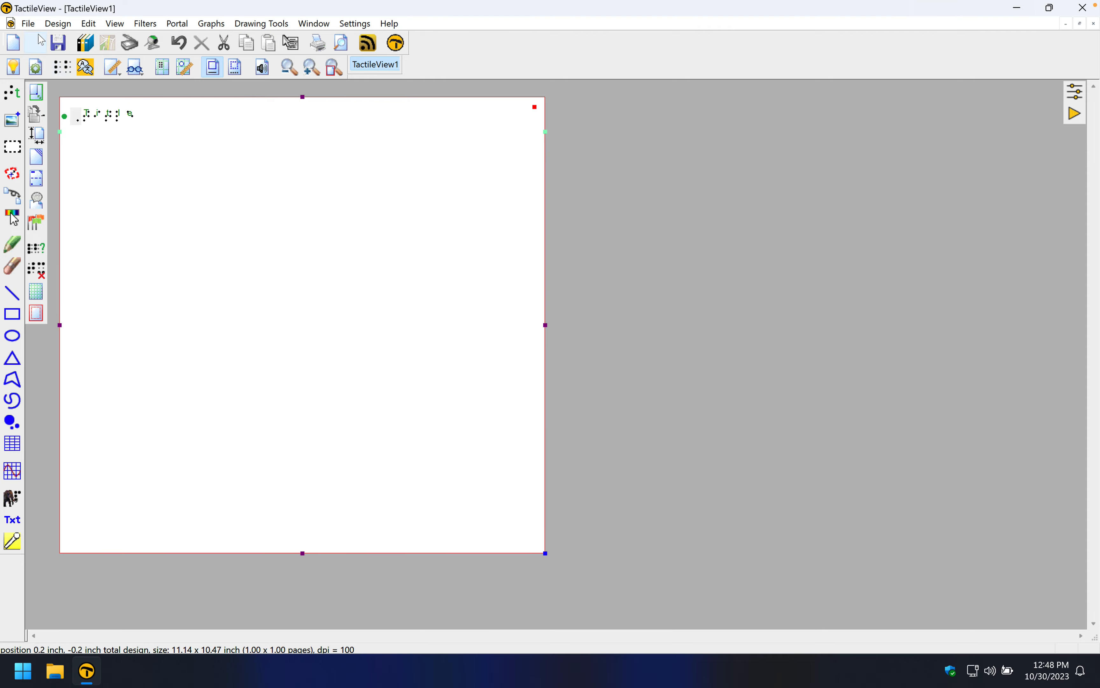
pyautogui.click(28, 24)
pyautogui.click(68, 324)
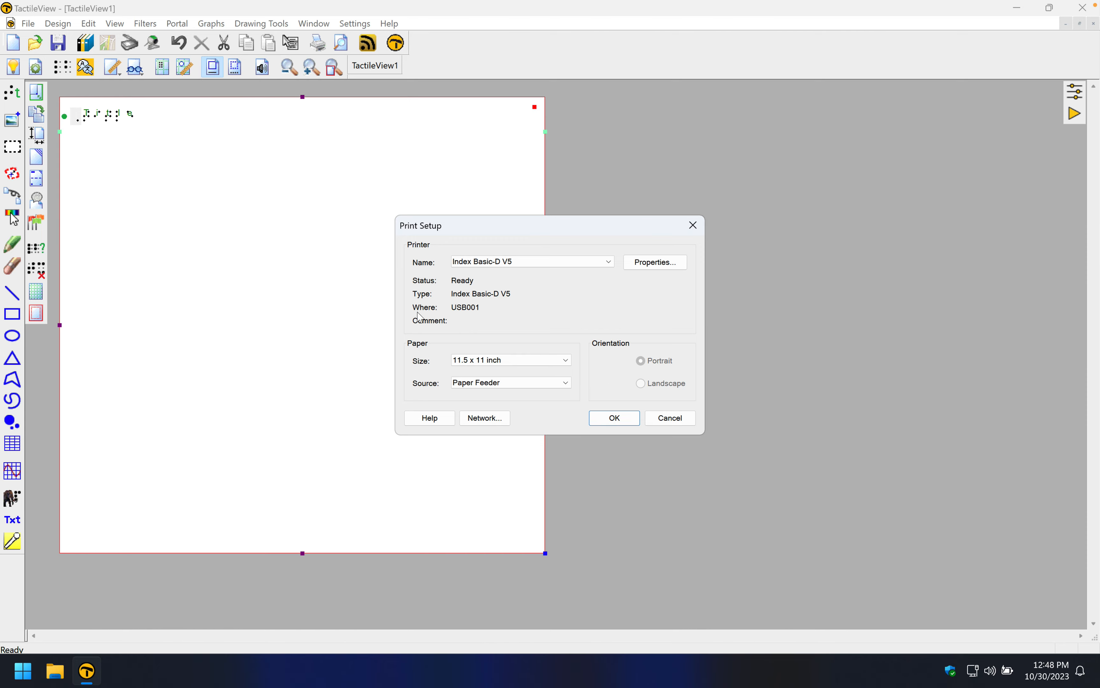
pyautogui.click(670, 417)
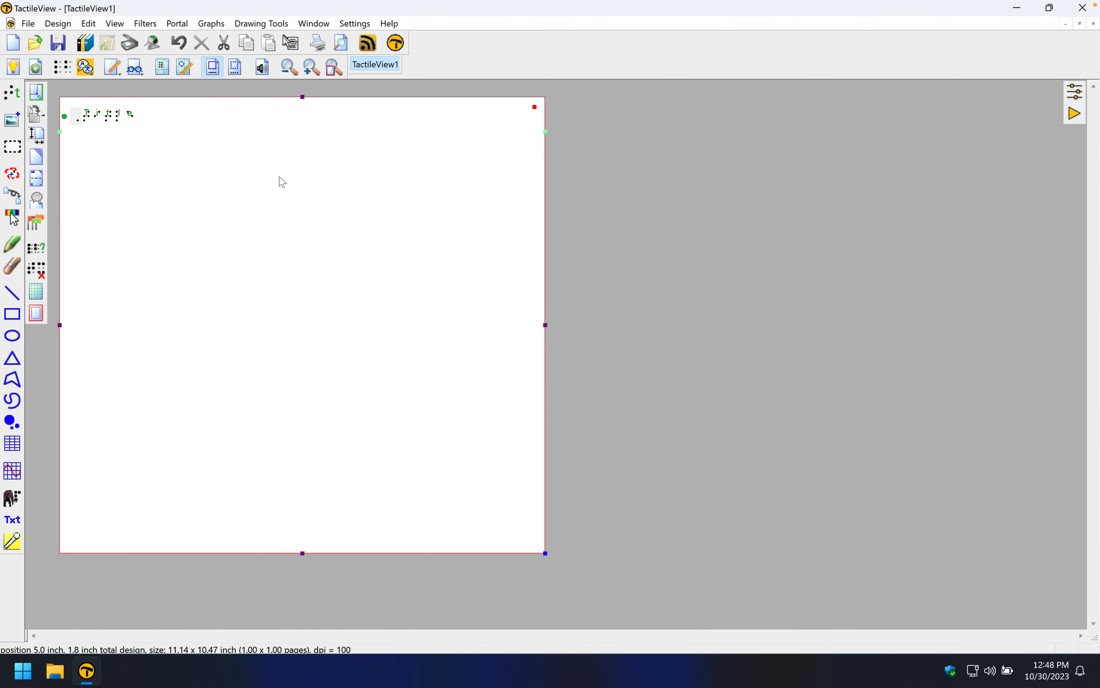
# Open the Braille Table settings to check the selected main table and close the dialog
pyautogui.click(354, 27)
pyautogui.click(383, 86)
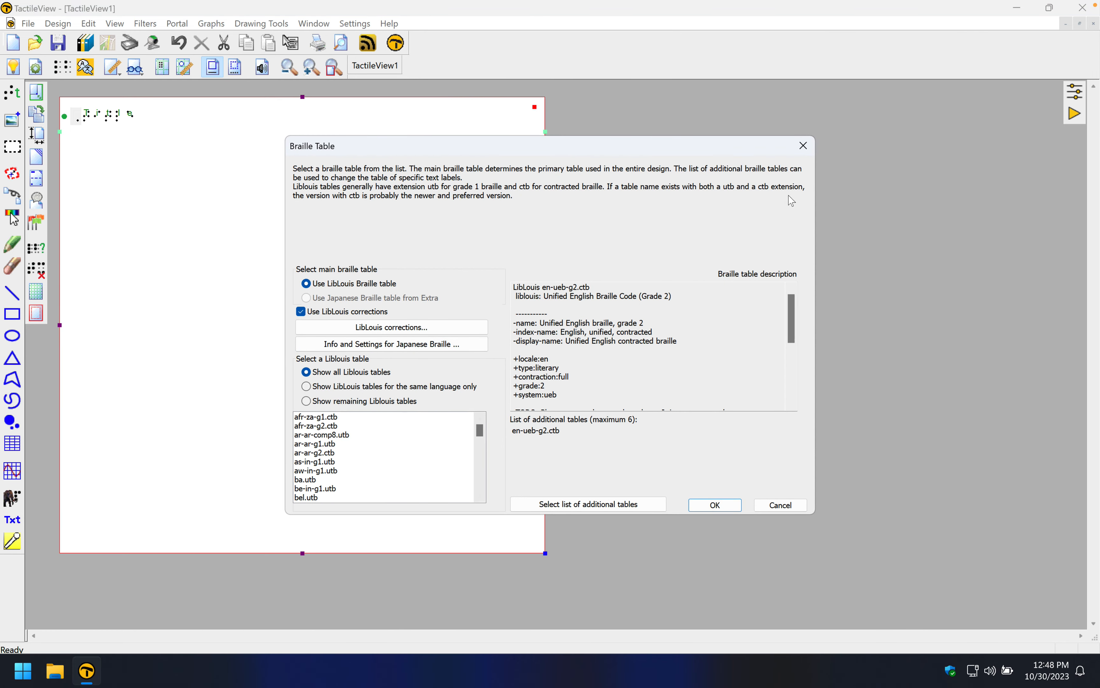
pyautogui.click(802, 146)
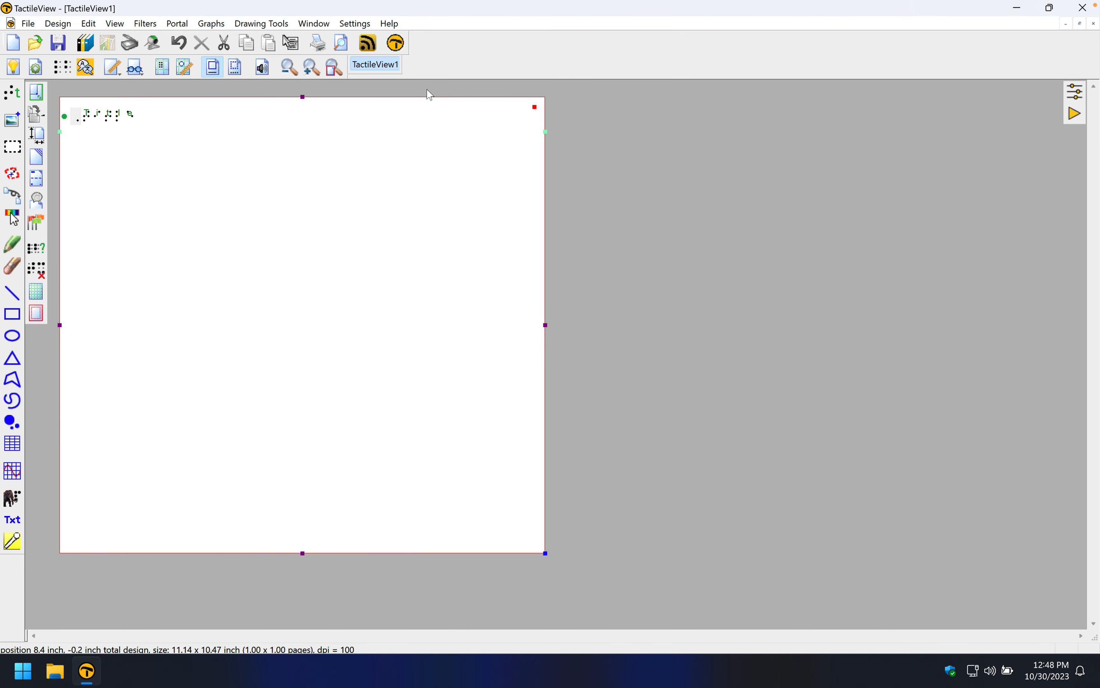
# Reopen the General settings from the Settings menu to check them and cancel the dialog
pyautogui.click(369, 27)
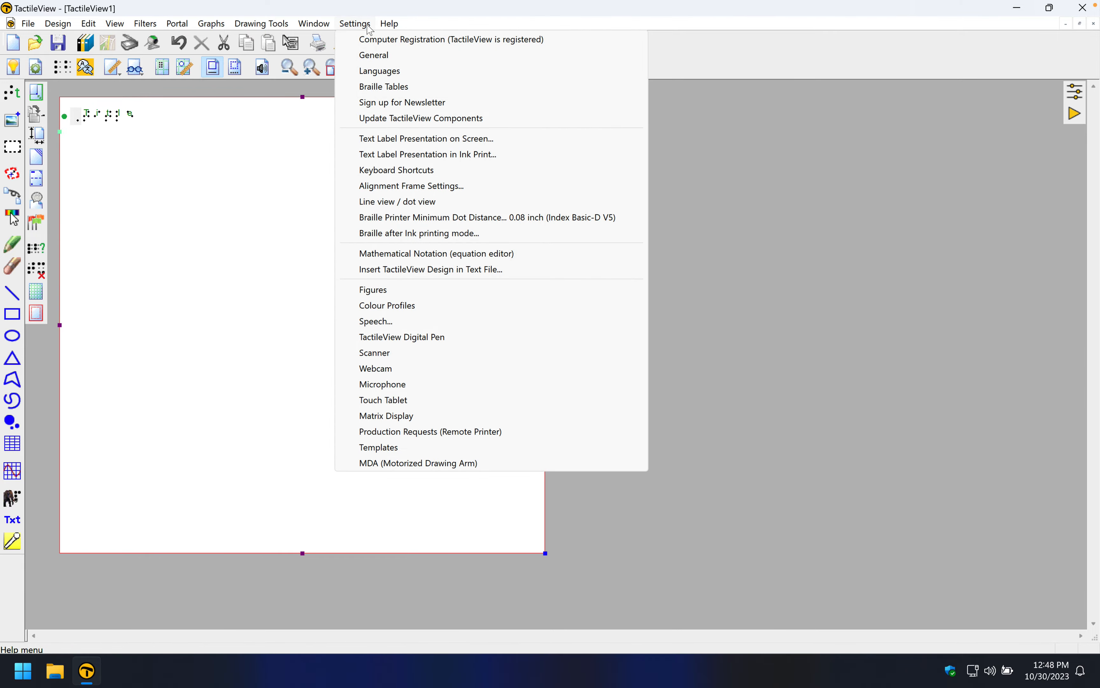
pyautogui.click(374, 55)
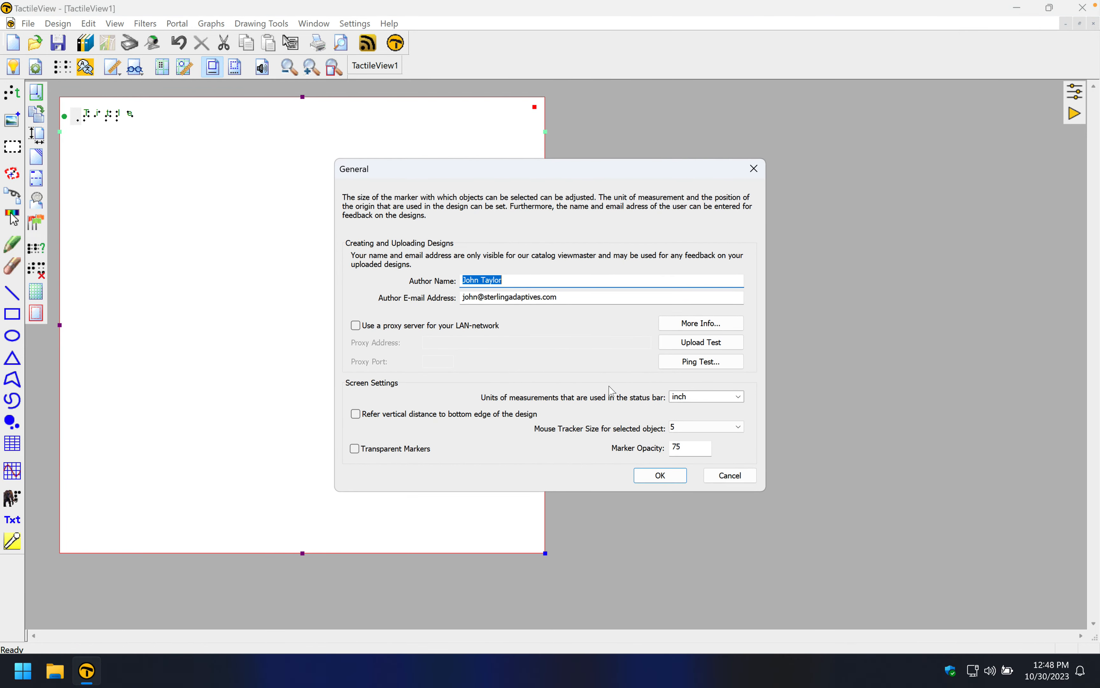
pyautogui.click(729, 476)
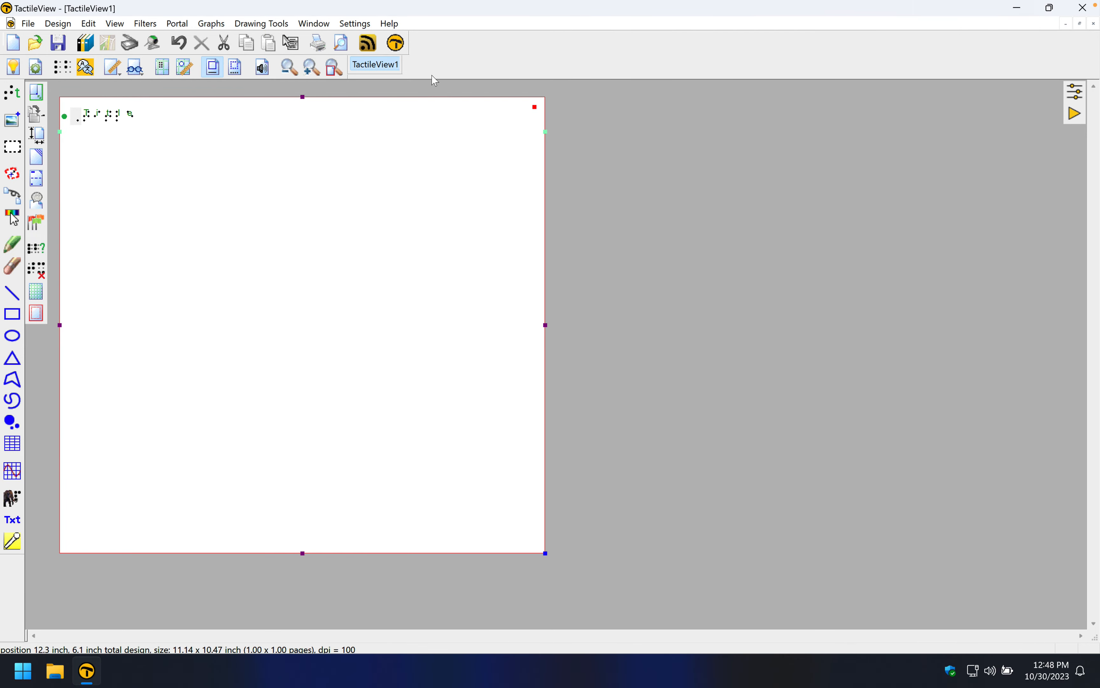